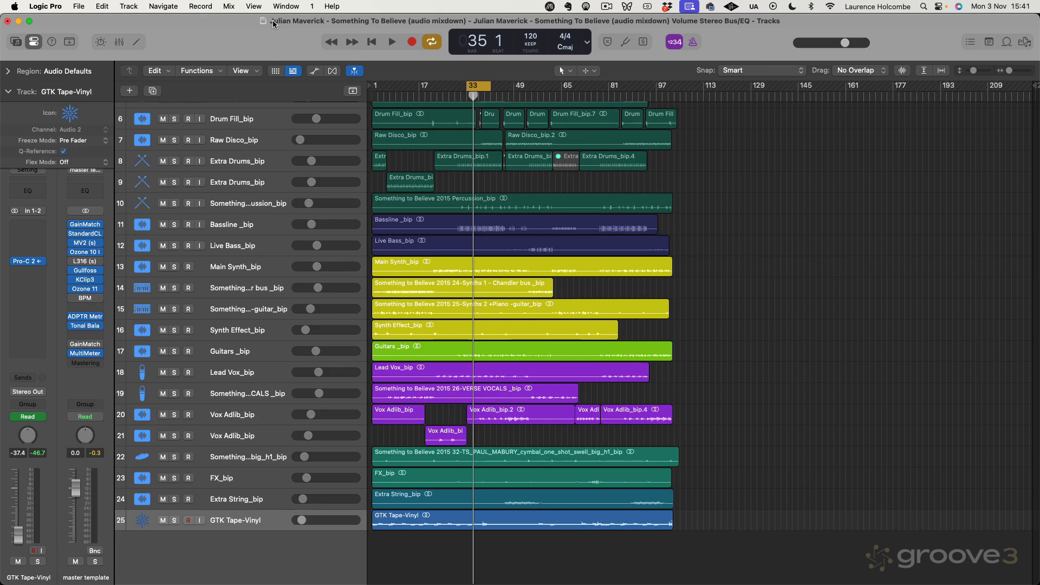
# - Switch to Spotify and look through the artist's page, including the popular tracks and discography
pyautogui.press('super+Tab')
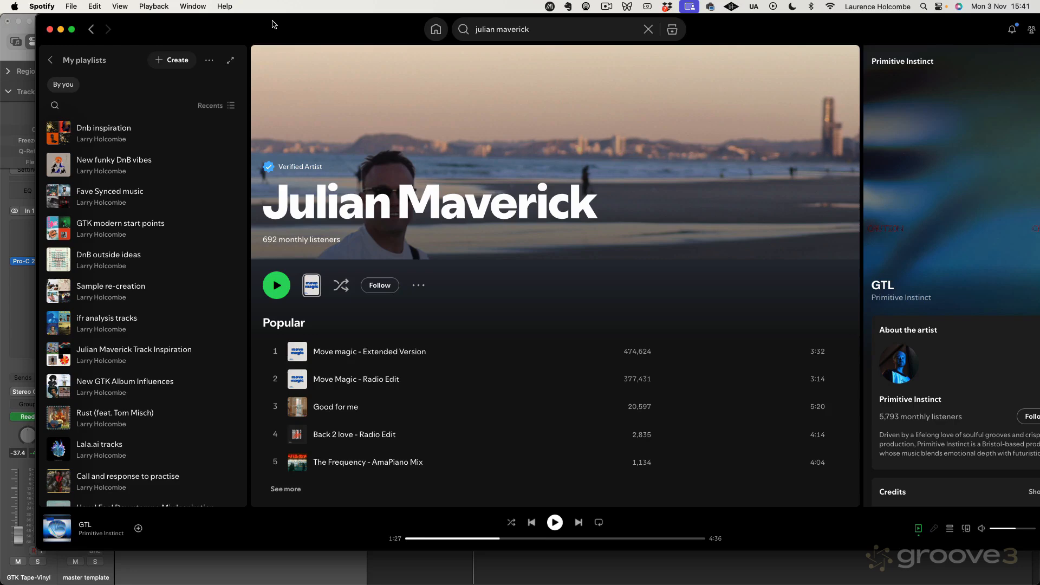
pyautogui.scroll(-2, 360, 323)
pyautogui.scroll(-5, 360, 323)
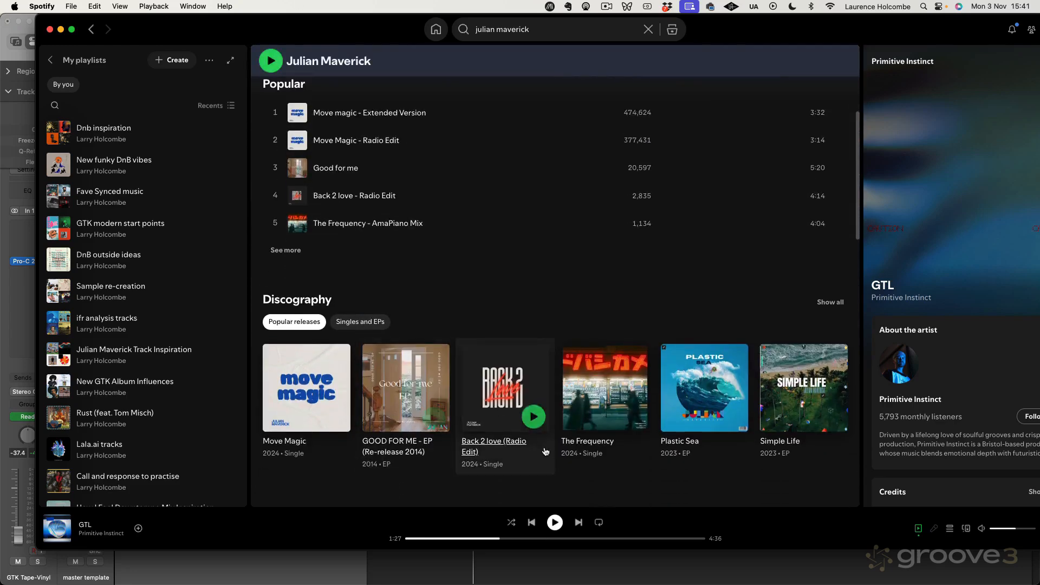
pyautogui.scroll(6, 541, 417)
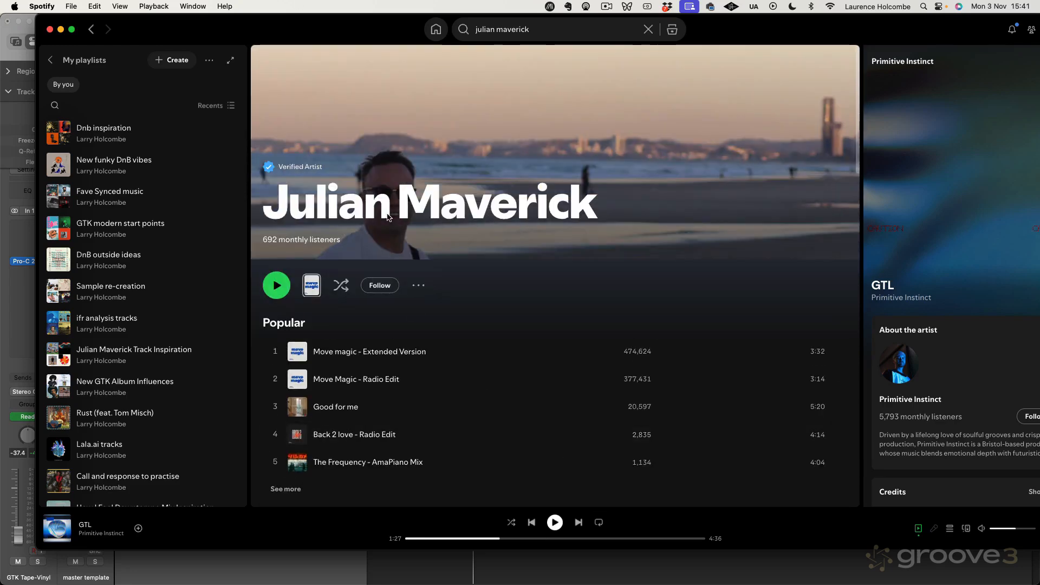
# - Switch back to Logic Pro and listen to the mix from bar 35
pyautogui.press('super+Tab')
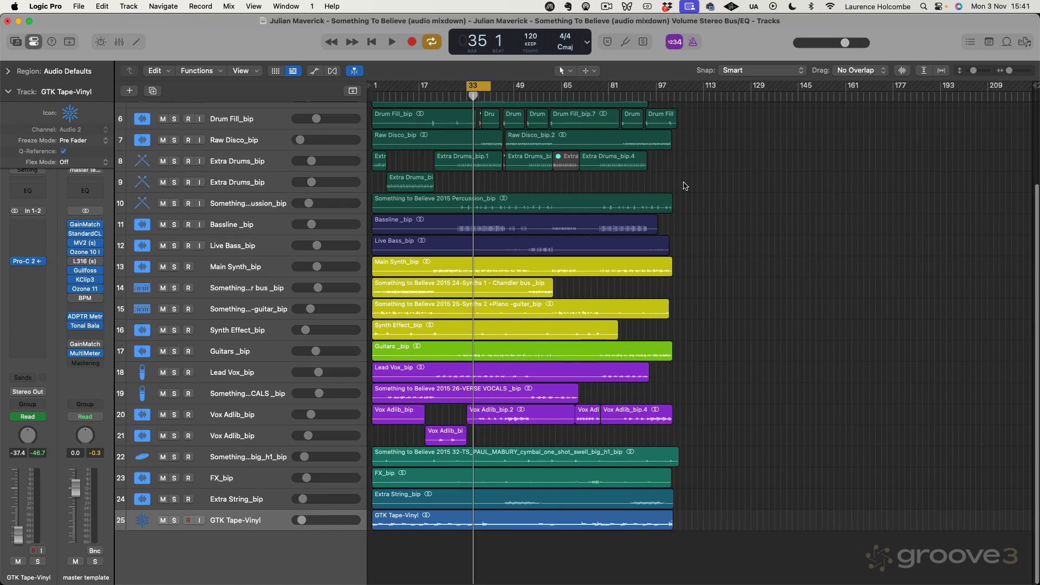
pyautogui.press('space')
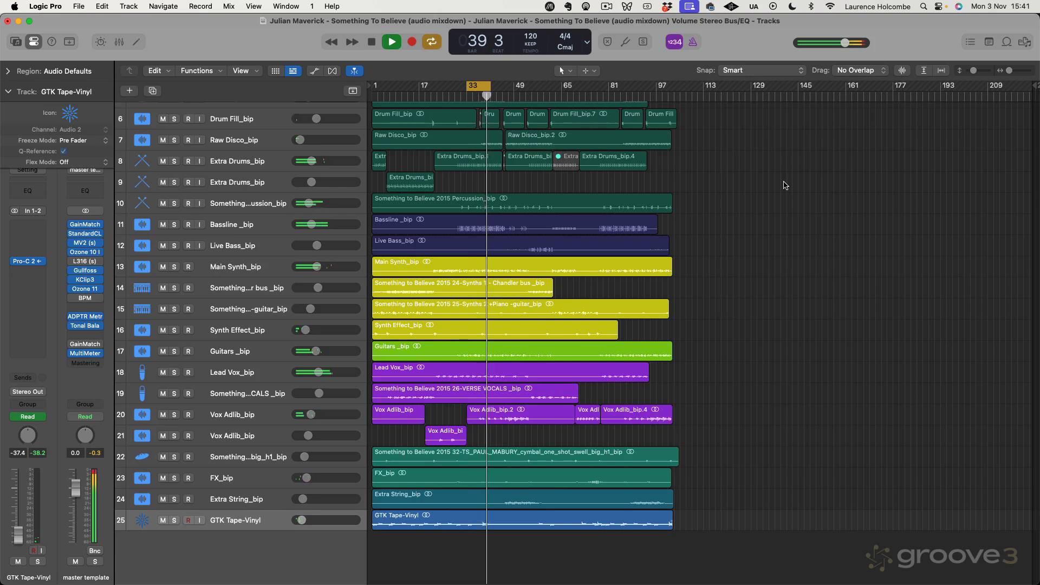
pyautogui.press('space')
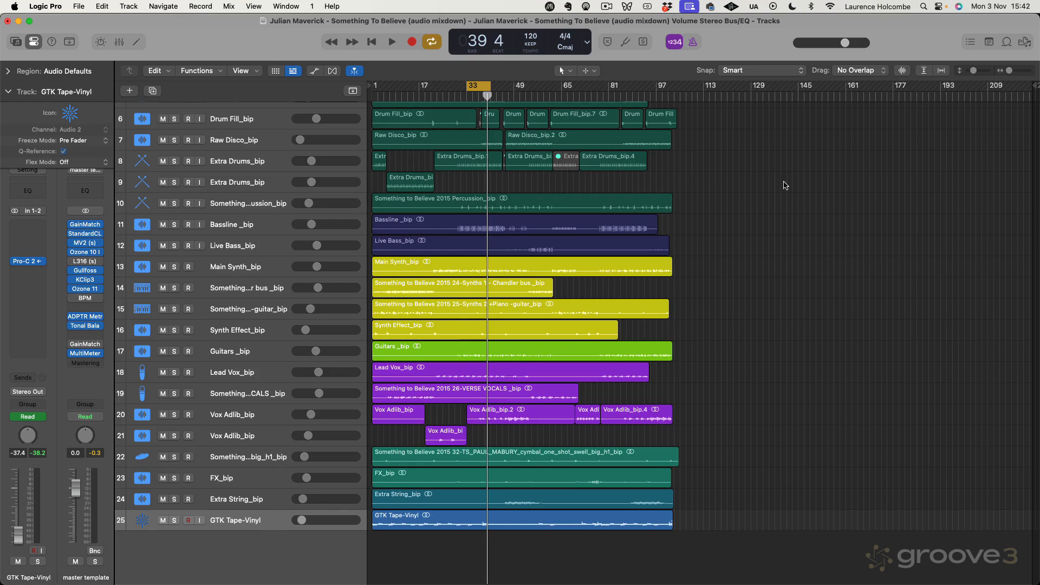
# - Replace the L316 (s) insert on the master template channel with ValhallaVintageVerb and reposition its plug-in window
pyautogui.press('x')
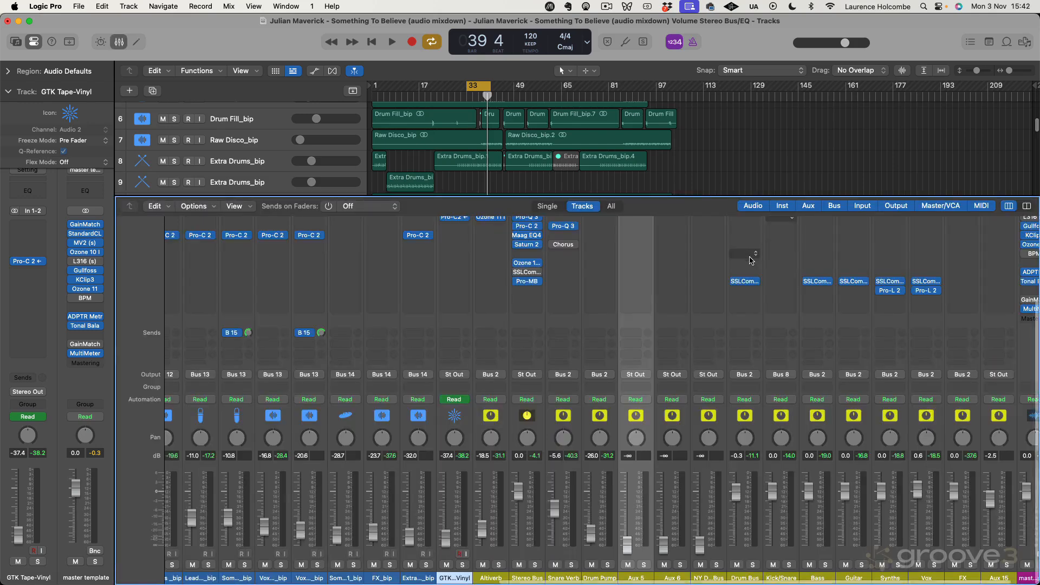
pyautogui.scroll(2, 750, 260)
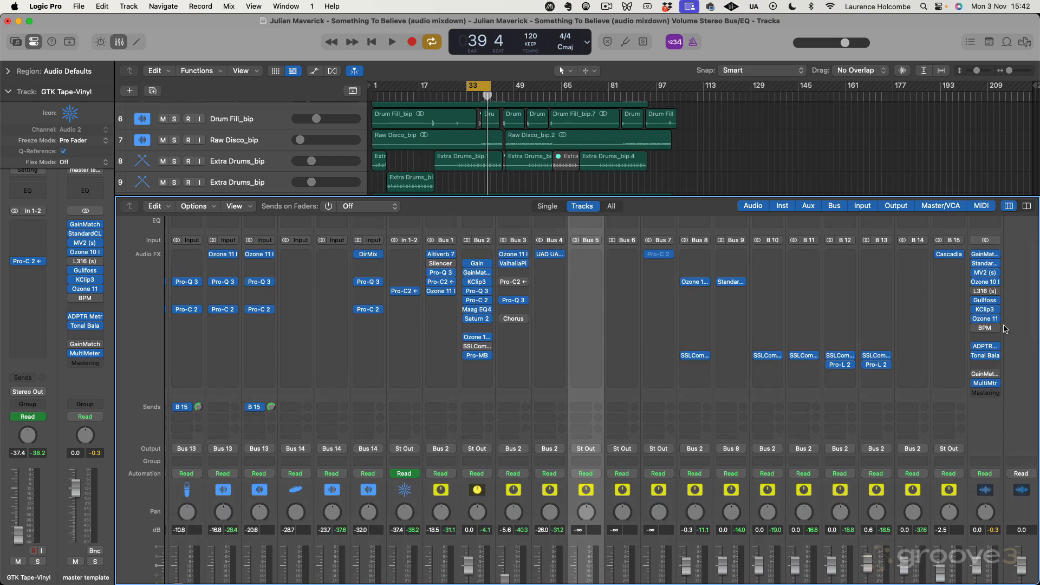
pyautogui.click(991, 297)
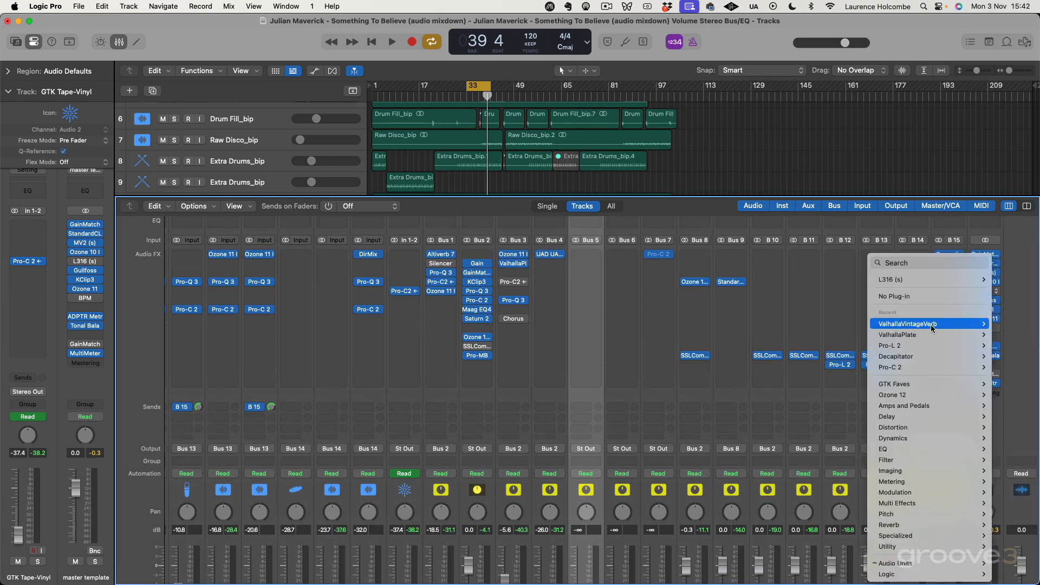
pyautogui.click(1001, 324)
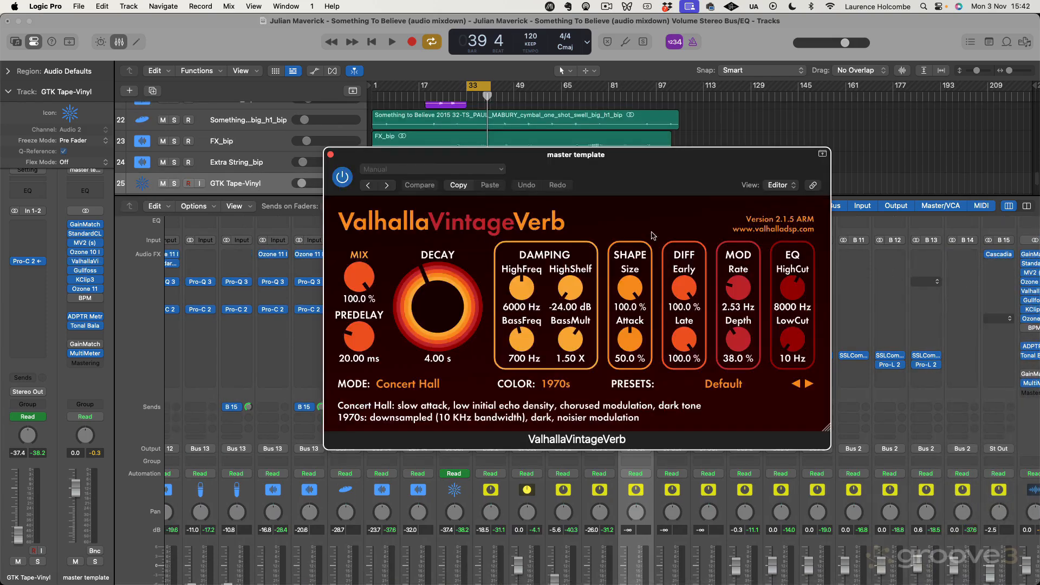
pyautogui.moveTo(472, 160); pyautogui.dragTo(400, 115)
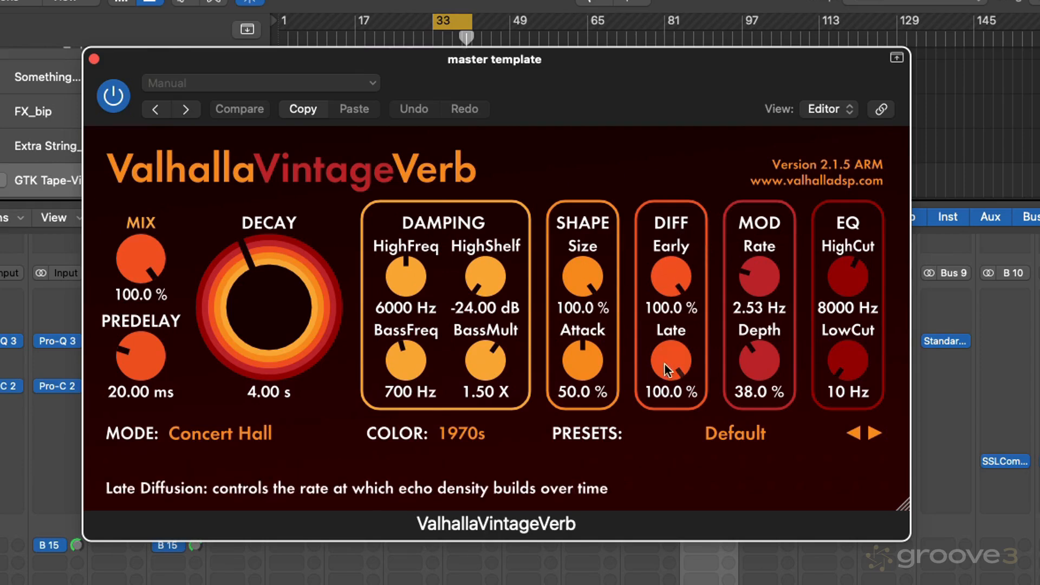
# - Review ValhallaVintageVerb's diffusion and predelay controls and its list of reverb modes, and close the plug-in
pyautogui.moveTo(666, 276)
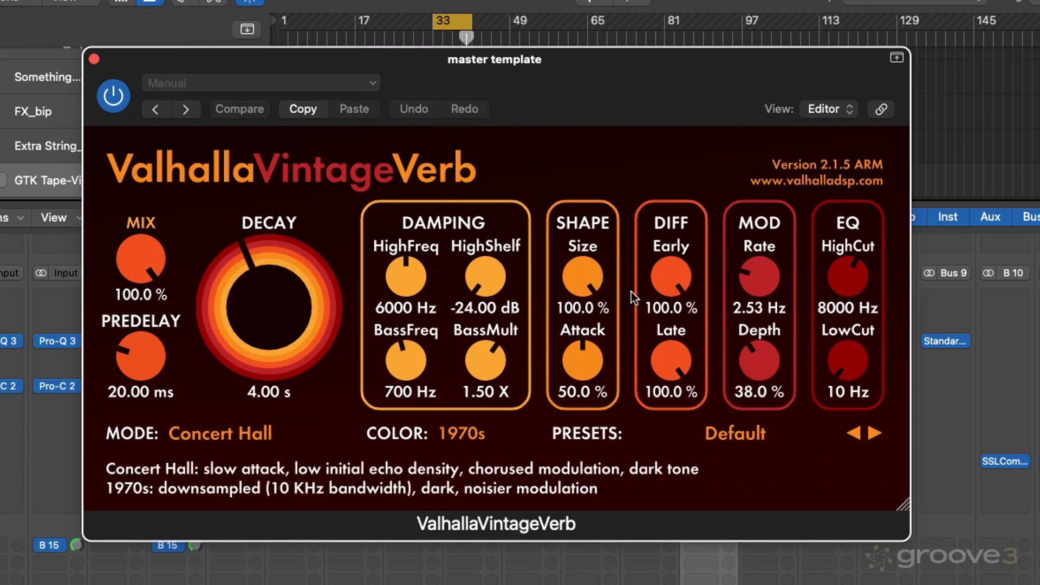
pyautogui.click(219, 432)
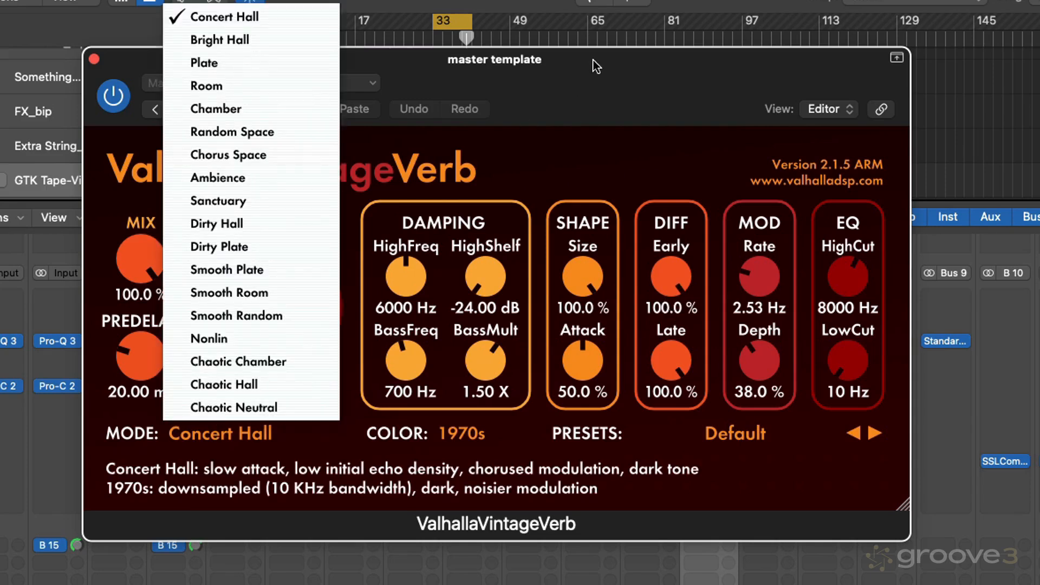
pyautogui.click(784, 494)
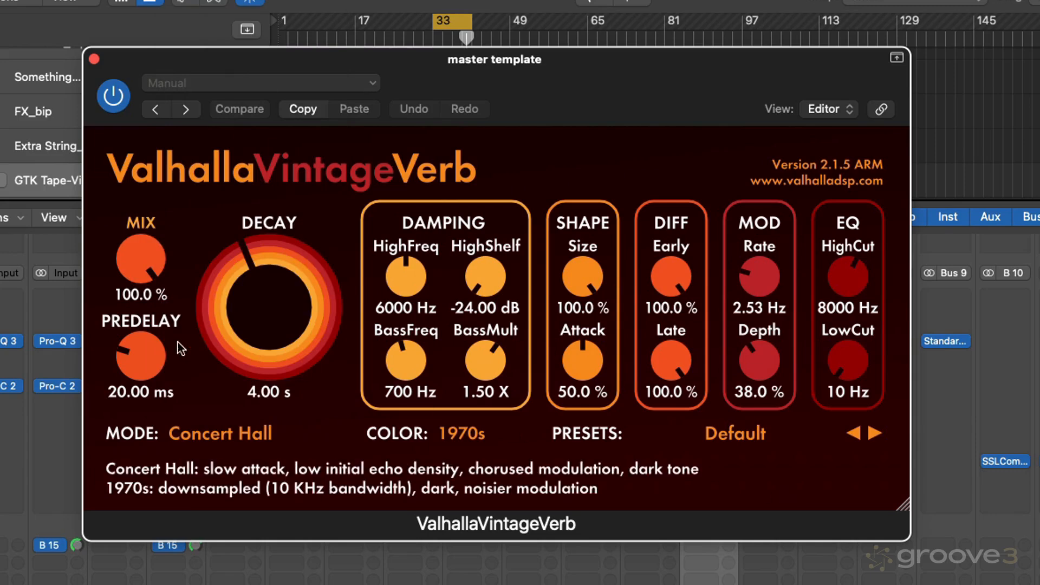
pyautogui.moveTo(131, 352)
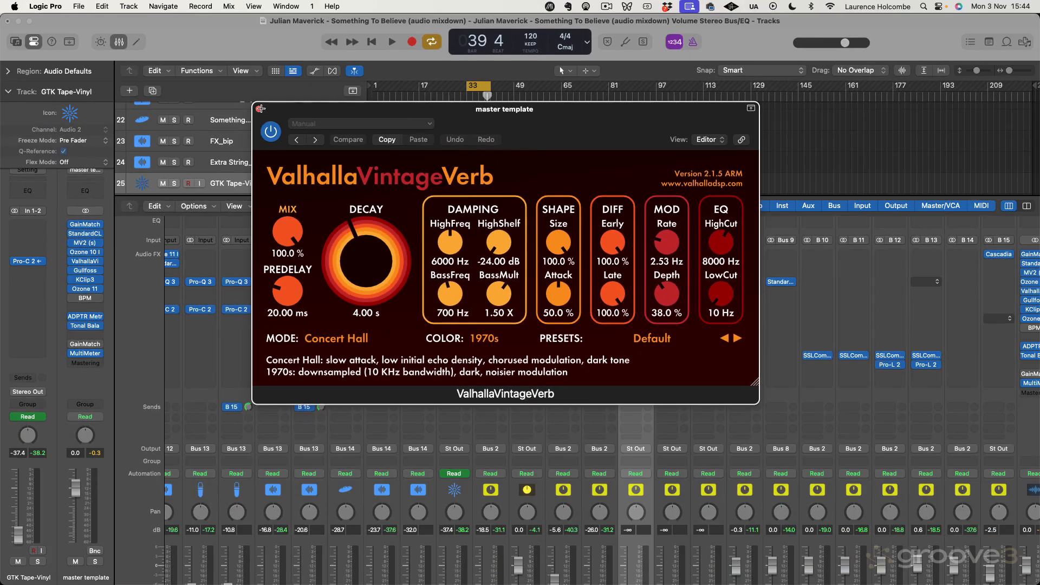
pyautogui.click(261, 108)
# - Look over the inserts and sends across the mixer's track, aux and master channels
pyautogui.hscroll(3, 921, 309)
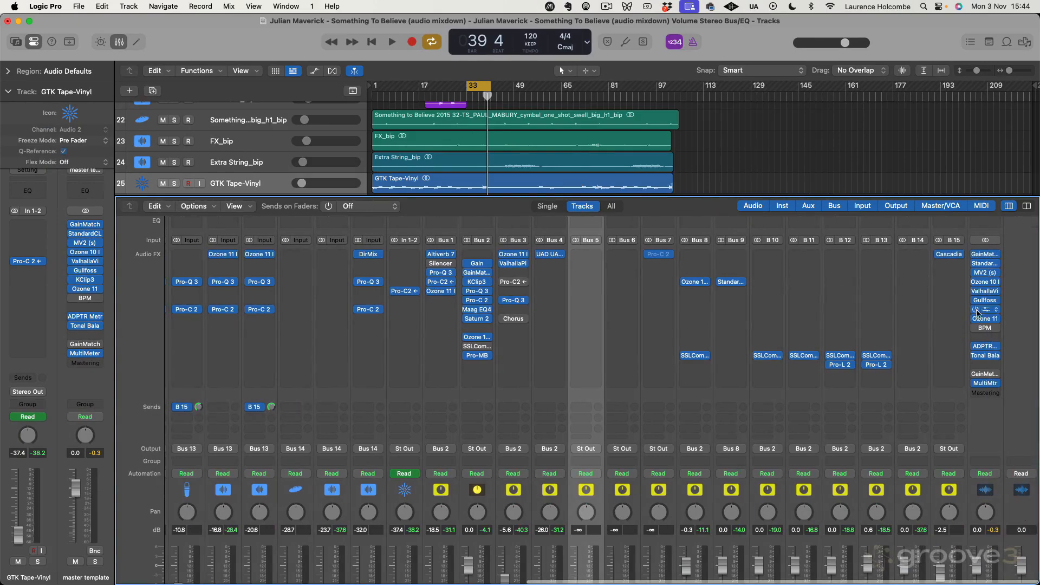
pyautogui.hscroll(-10, 558, 285)
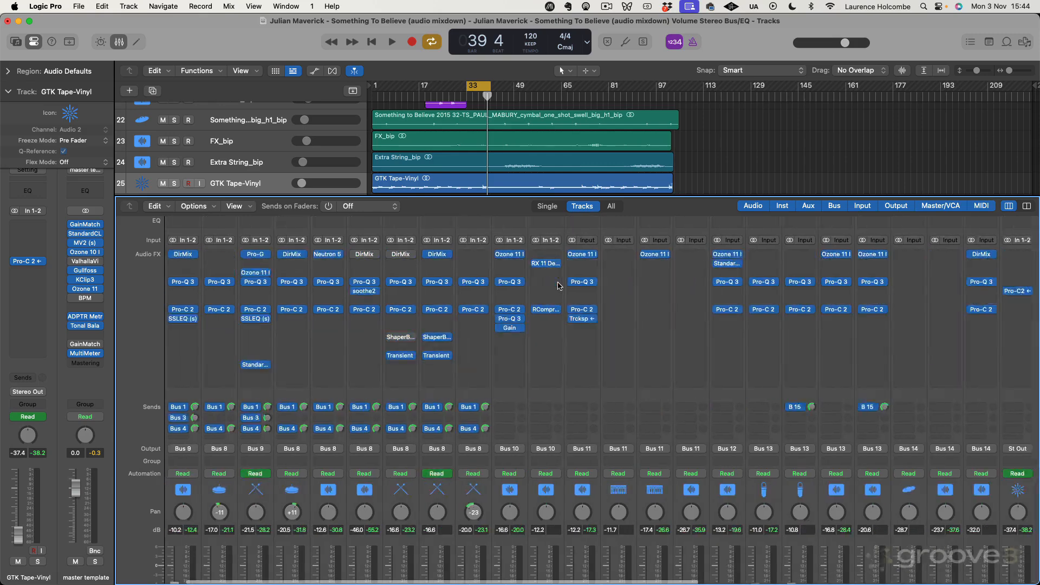
pyautogui.hscroll(-2, 558, 286)
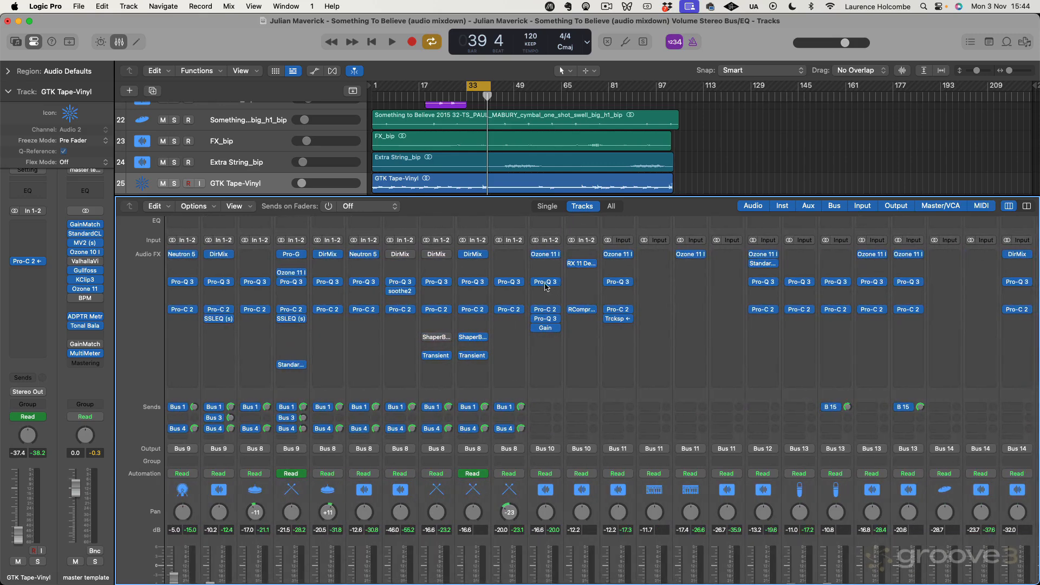
pyautogui.hscroll(6, 833, 283)
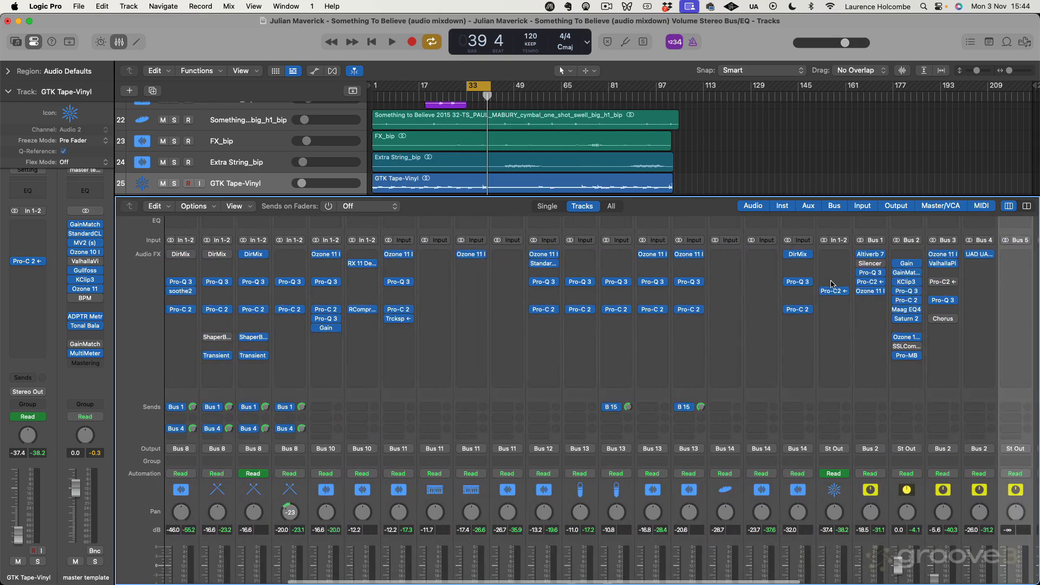
pyautogui.hscroll(-6, 833, 284)
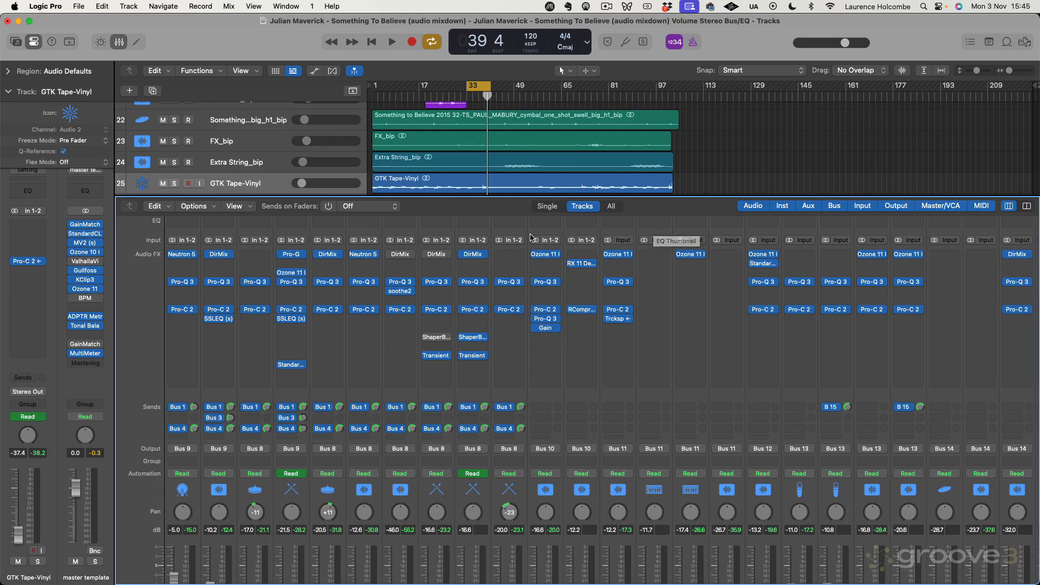
# - Inspect the Direction Mixer on an Extra Drums_bip channel and the Ozone 11 Imager on Main Synth_bip, closing each plug-in
pyautogui.scroll(-1, 461, 270)
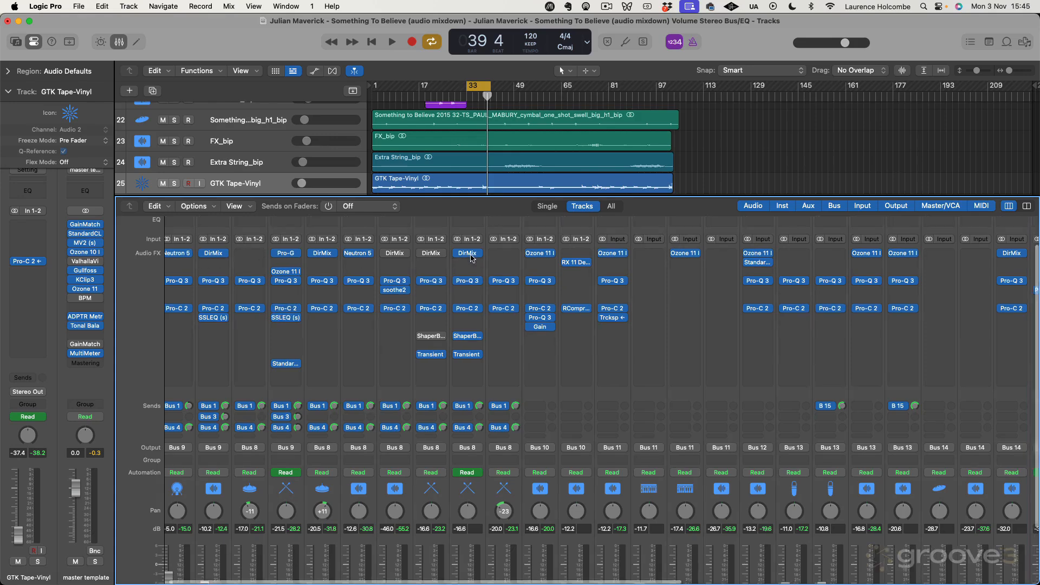
pyautogui.click(470, 252)
pyautogui.click(468, 250)
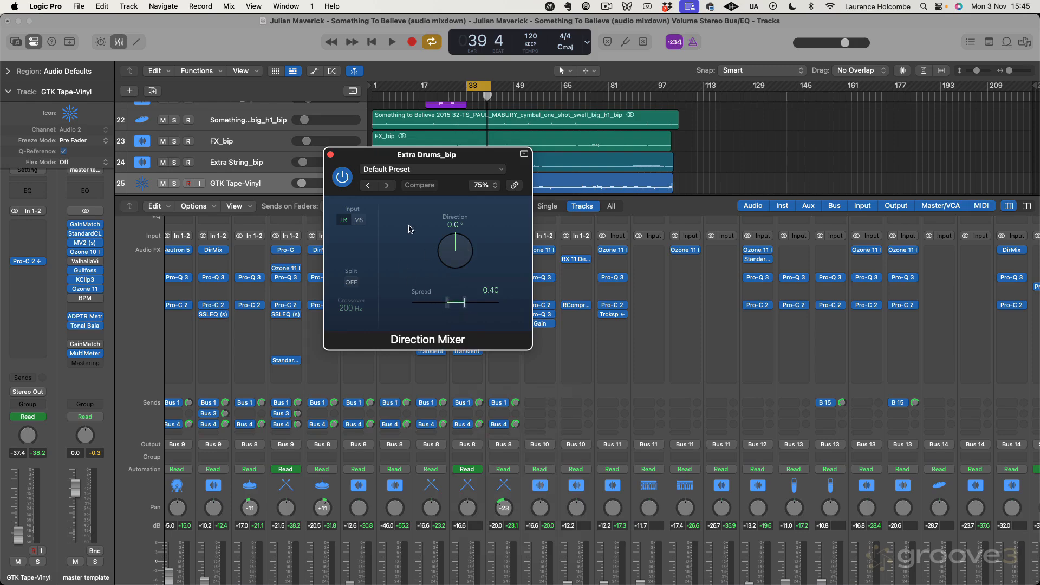
pyautogui.click(330, 154)
pyautogui.click(618, 252)
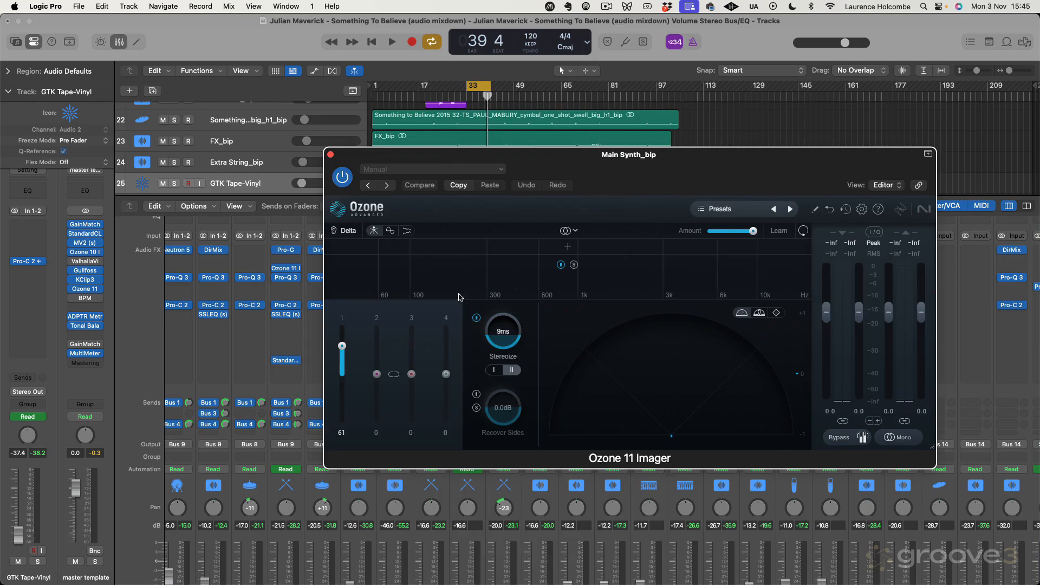
pyautogui.click(331, 155)
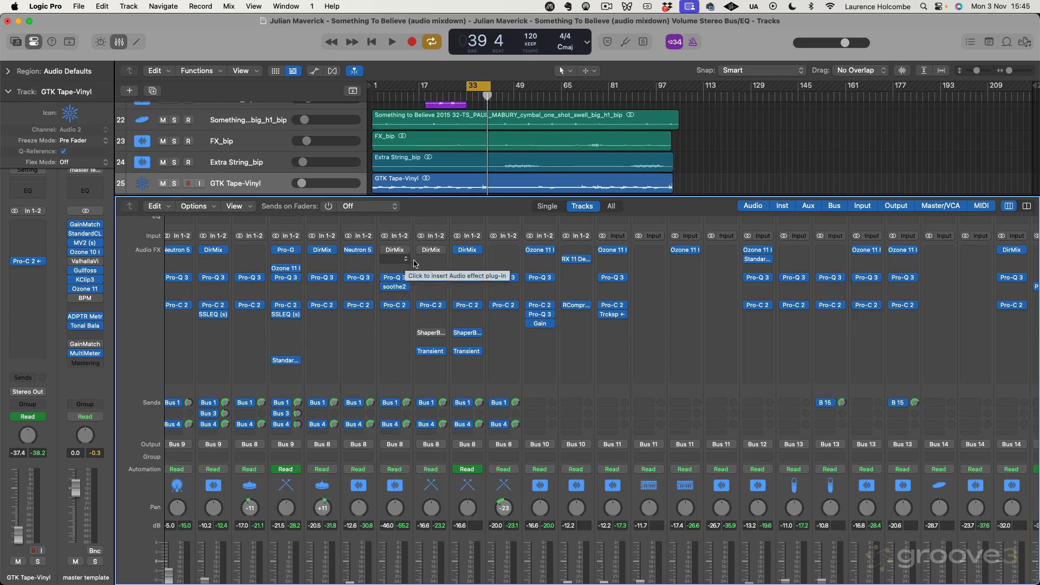
# - Check the Pro-Q 3 equalizers on the Snare_bip and Kick_bip channels, closing each one
pyautogui.hscroll(3, 331, 511)
pyautogui.hscroll(-3, 331, 510)
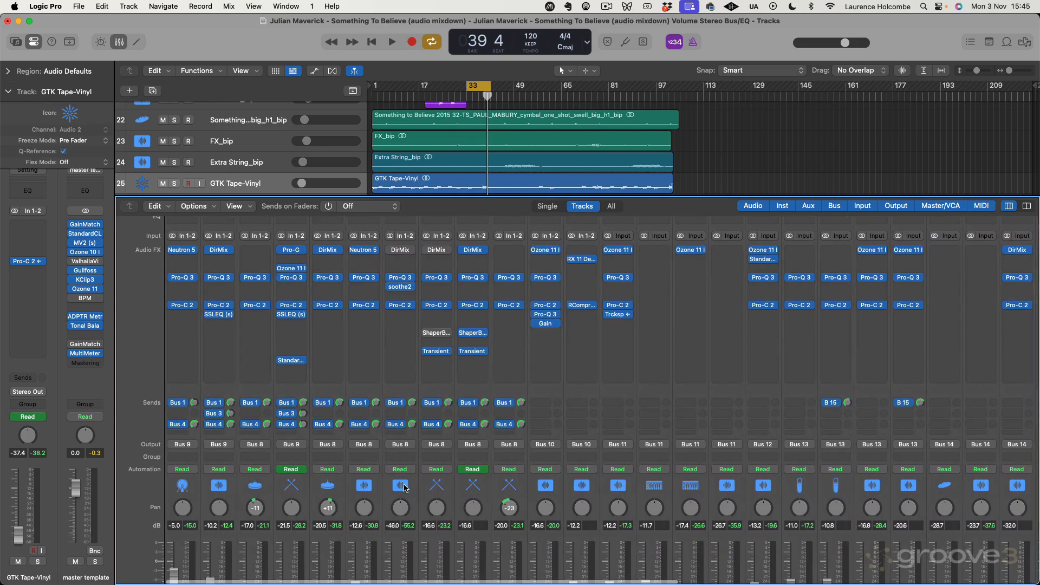
pyautogui.scroll(-1, 704, 317)
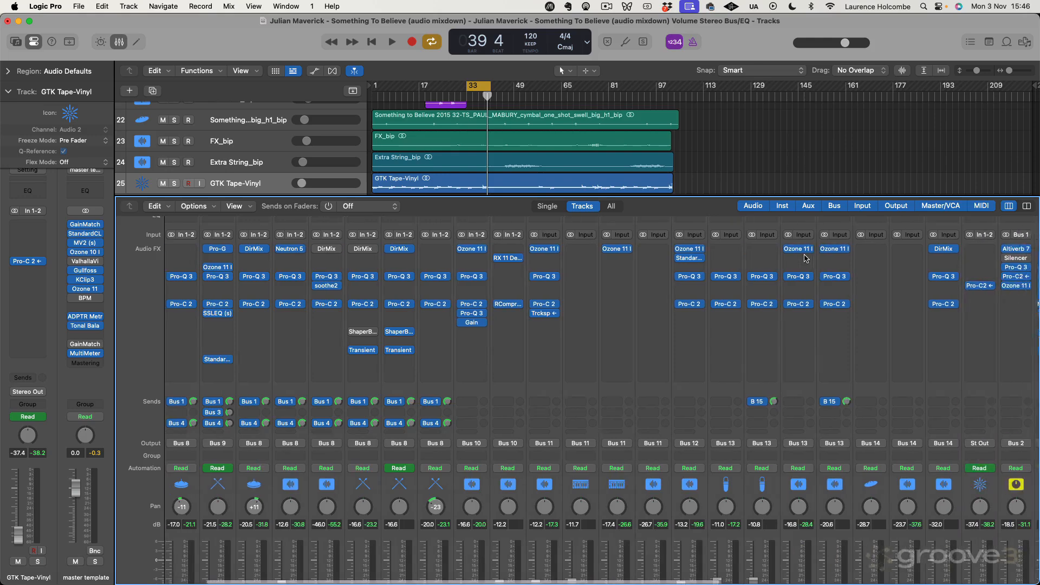
pyautogui.scroll(-5, 294, 266)
pyautogui.scroll(5, 294, 266)
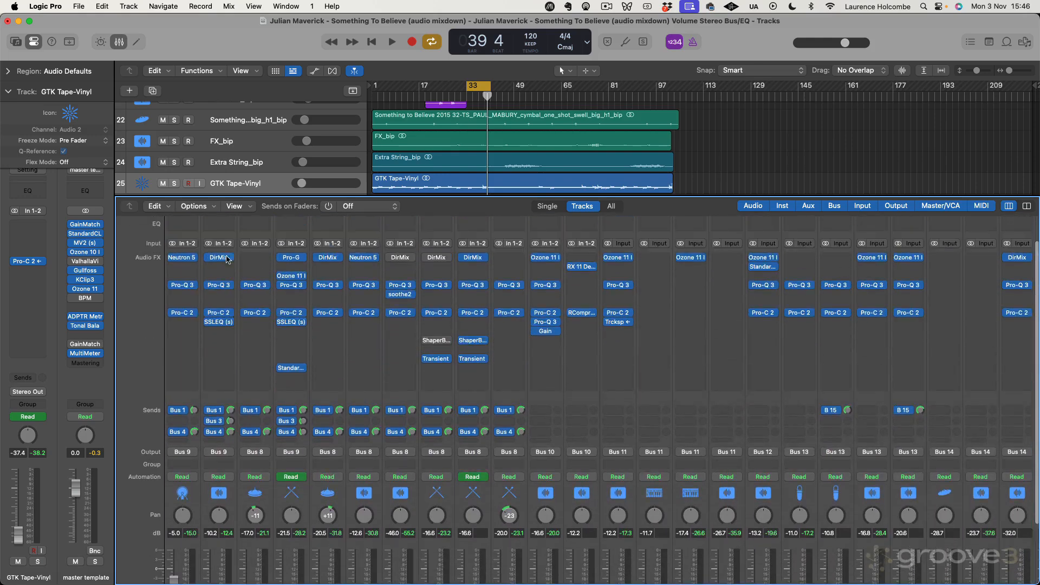
pyautogui.click(218, 286)
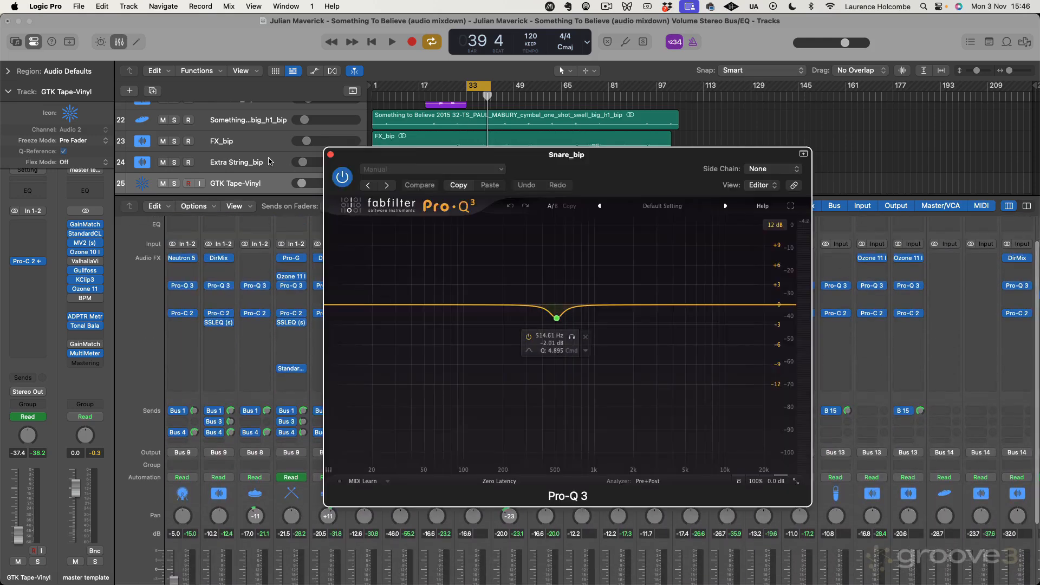
pyautogui.click(330, 154)
pyautogui.click(175, 288)
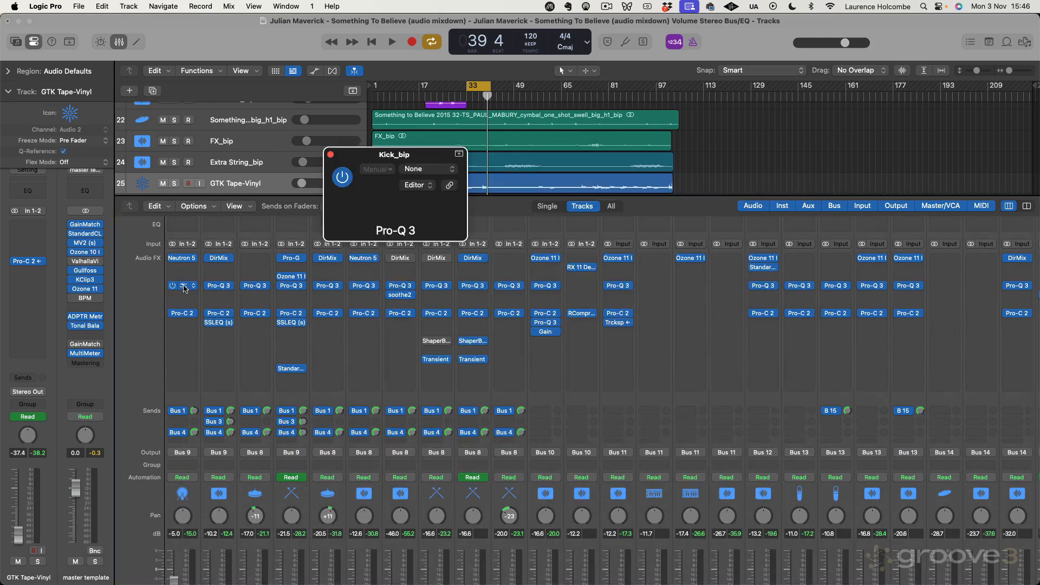
pyautogui.click(330, 154)
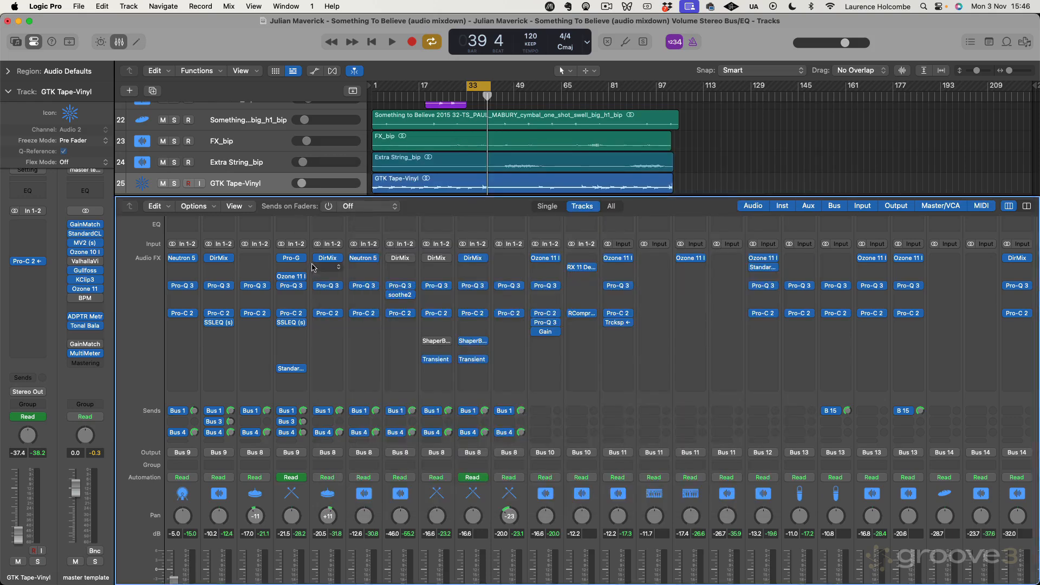
# - Check the Pro-Q 3 equalizers on the Claps_bip and Extra Drums_bip channels, closing each one
pyautogui.click(292, 286)
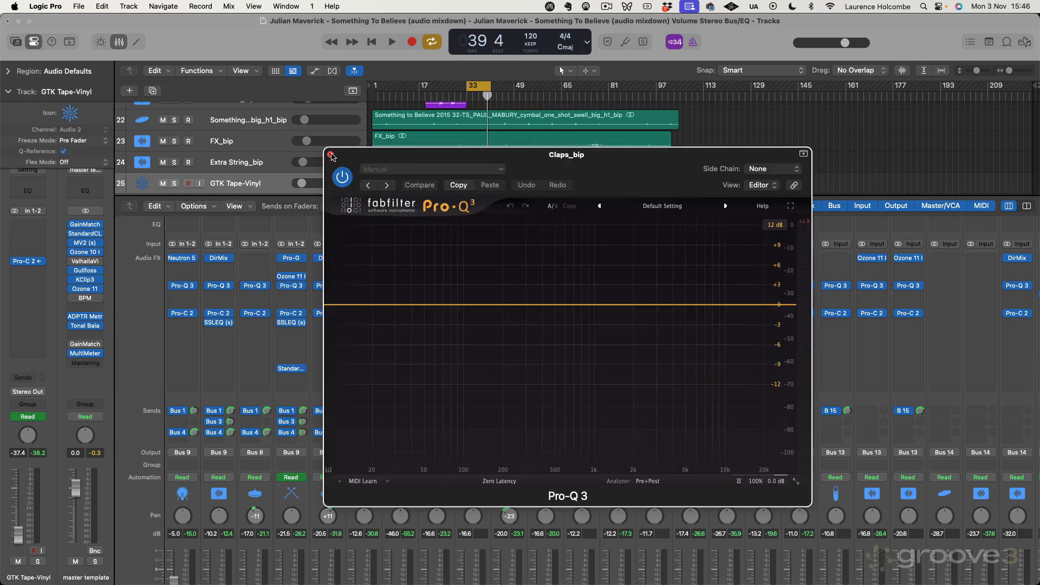
pyautogui.click(330, 154)
pyautogui.click(440, 287)
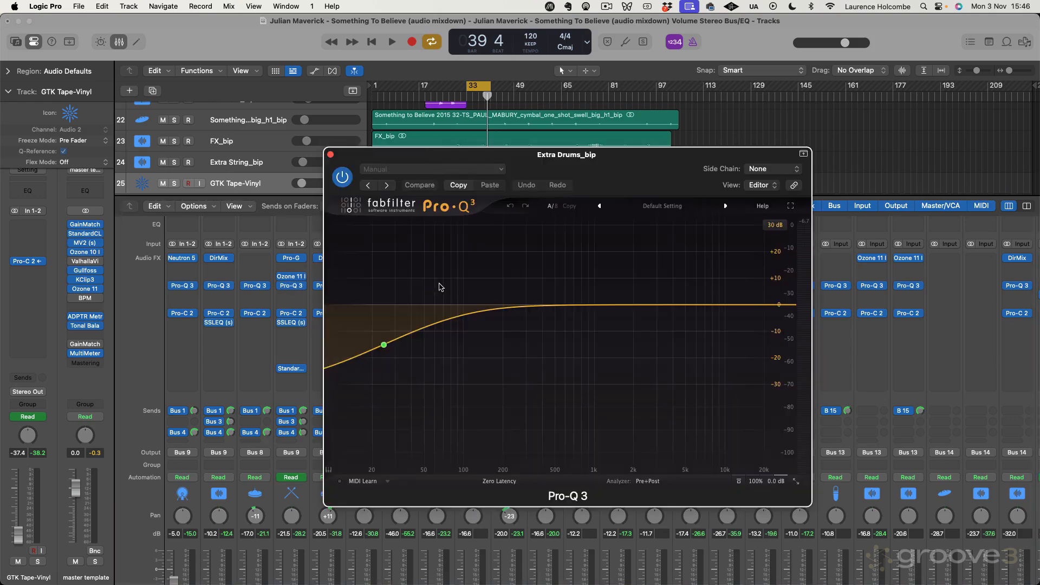
pyautogui.click(331, 154)
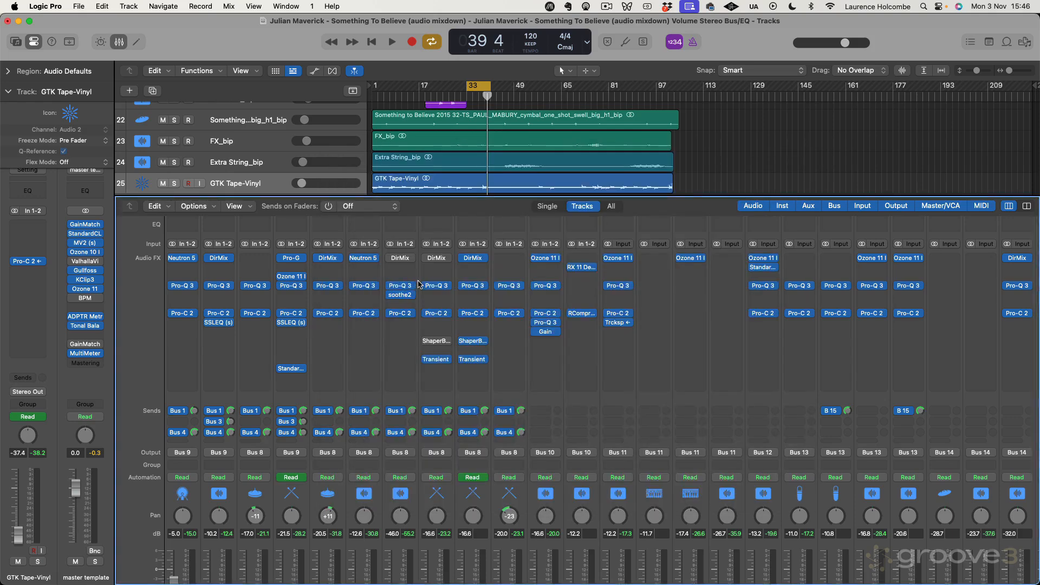
pyautogui.scroll(-3, 415, 286)
pyautogui.scroll(-2, 418, 284)
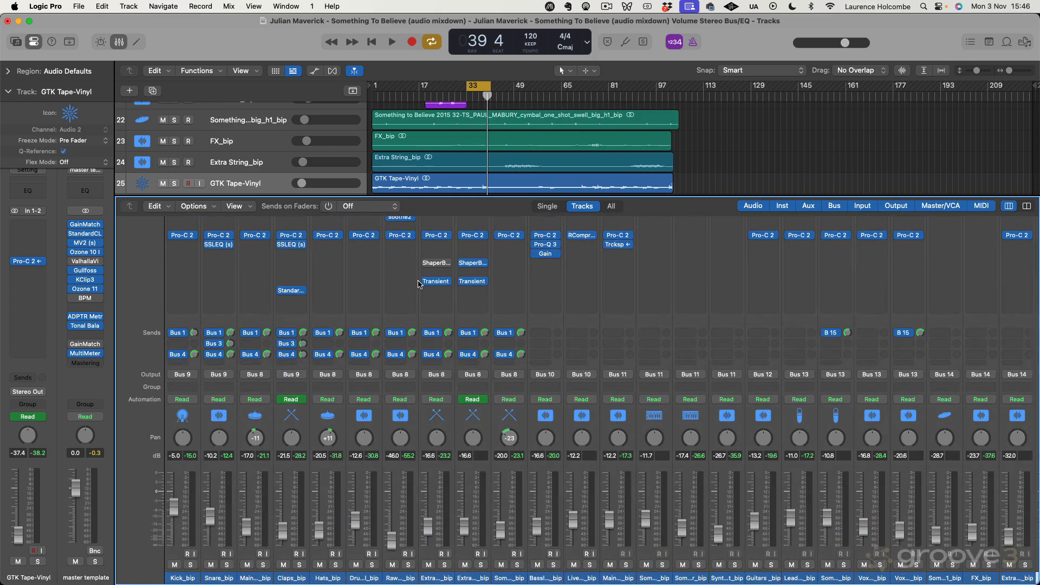
pyautogui.scroll(6, 773, 353)
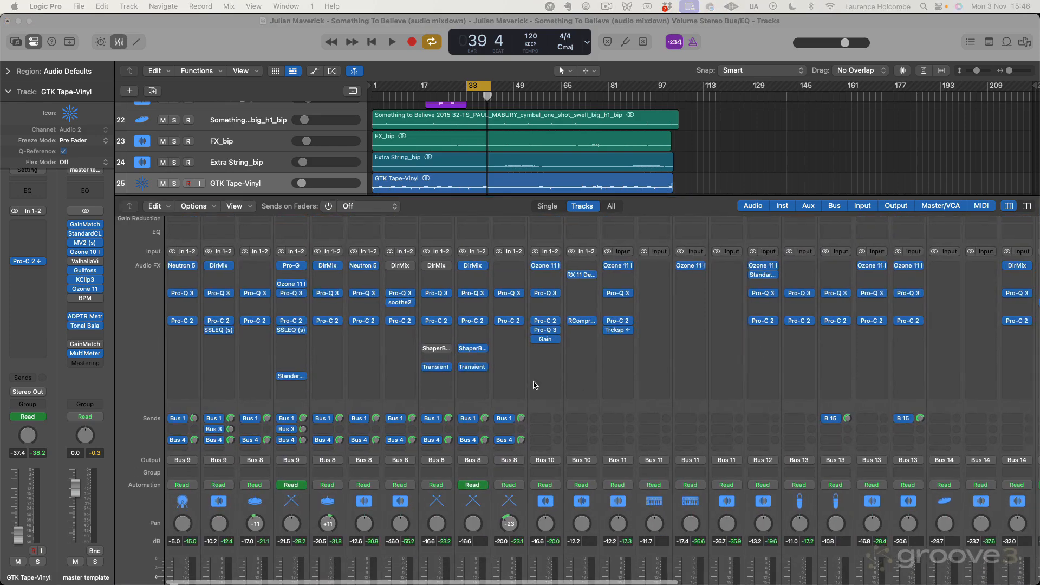
# - Select all the track channels in the mixer from Kick_bip through GTK Tape-Vinyl
pyautogui.scroll(-7, 375, 460)
pyautogui.click(184, 566)
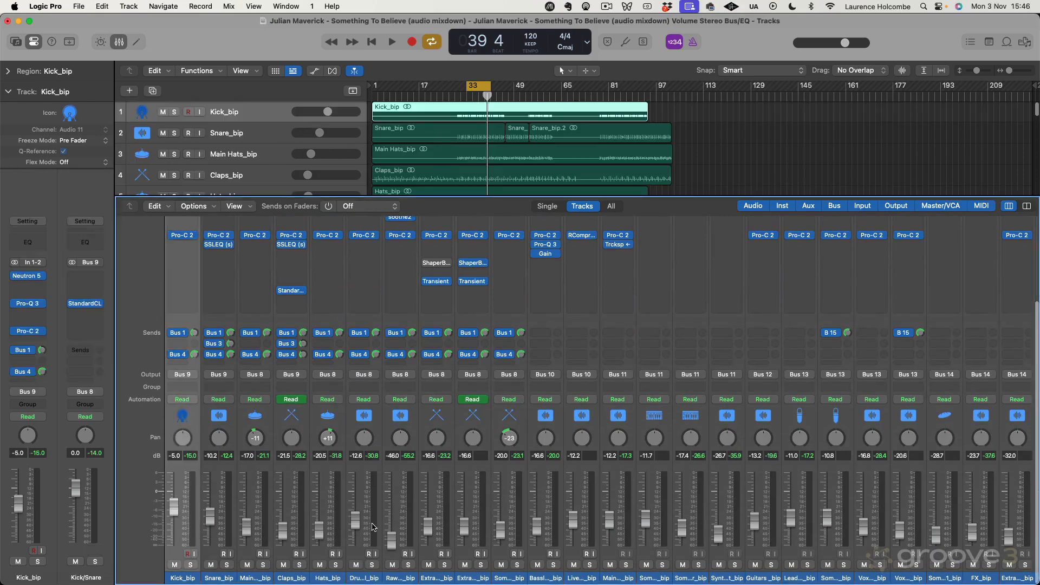
pyautogui.hscroll(10, 372, 527)
pyautogui.scroll(1, 372, 527)
pyautogui.keyDown('shift'); pyautogui.click(504, 577); pyautogui.keyUp('shift')
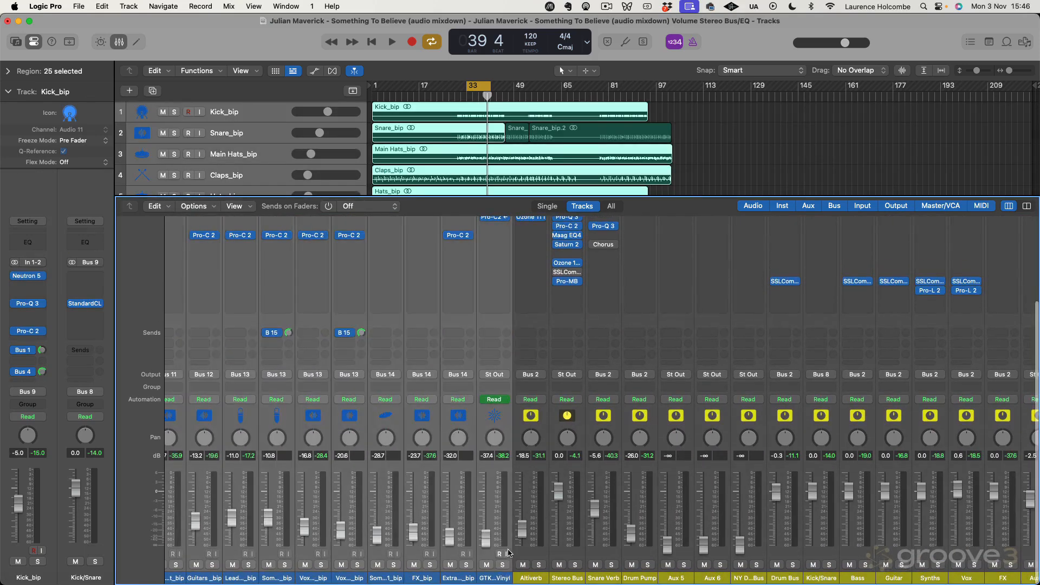
pyautogui.hscroll(-7, 512, 558)
pyautogui.scroll(5, 515, 541)
pyautogui.hscroll(-3, 713, 356)
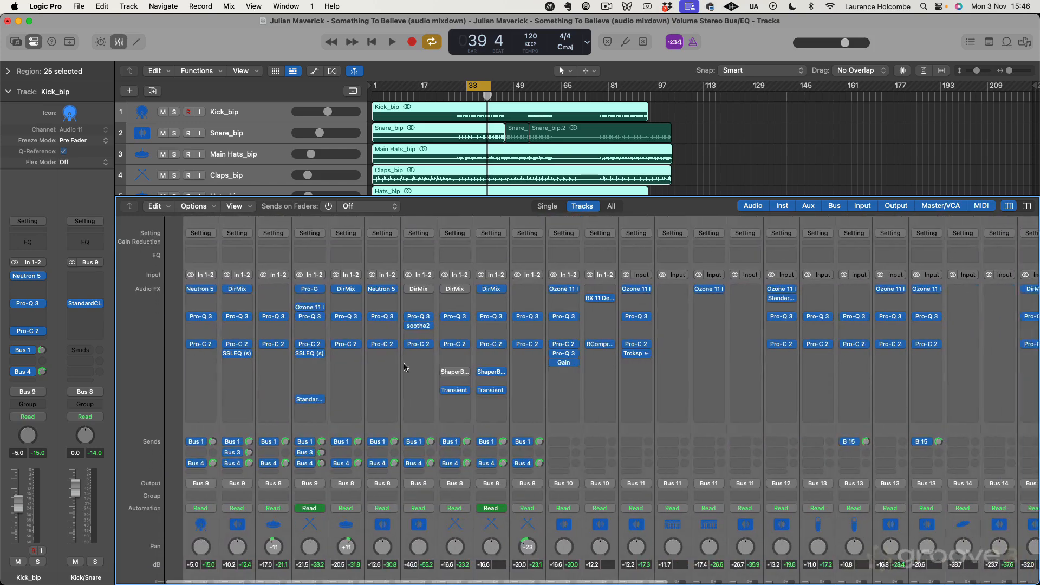
# - Bypass the Pro-C 2, Pro-Q 3 and first-slot plug-ins such as Neutron 5 and DirMix across the selected channels
pyautogui.moveTo(172, 347)
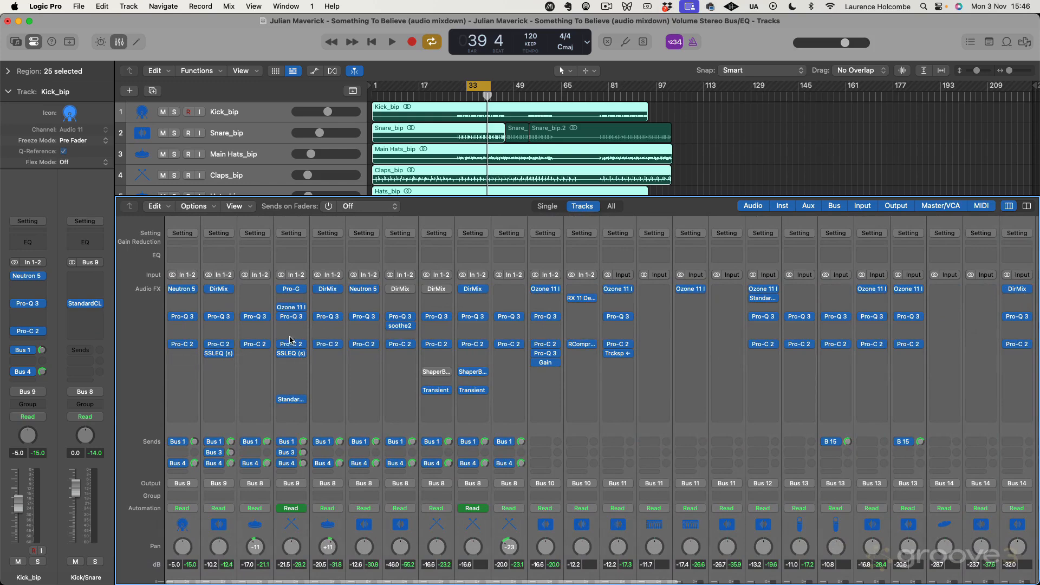
pyautogui.click(172, 344)
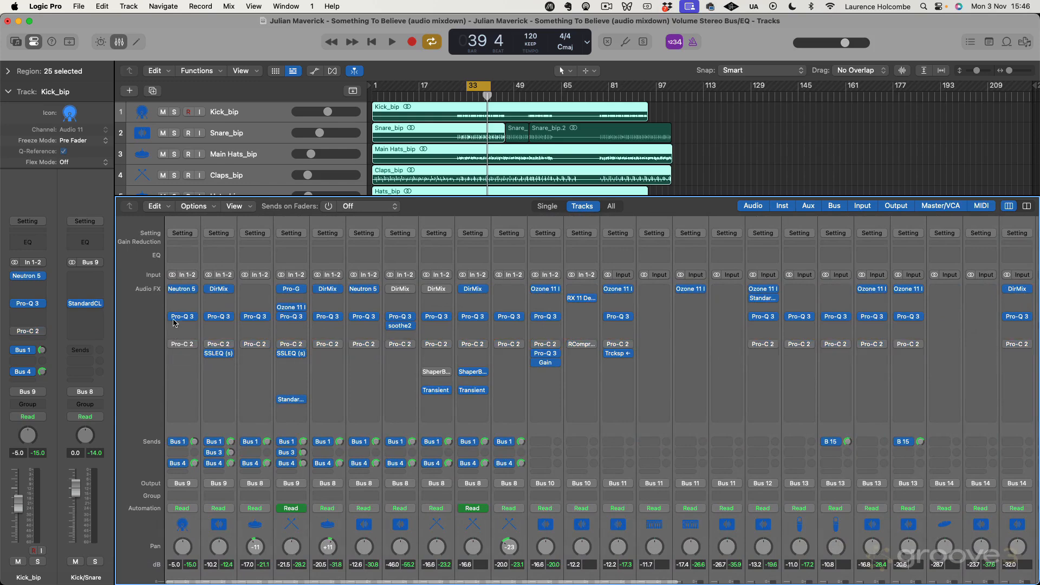
pyautogui.click(172, 316)
pyautogui.click(173, 290)
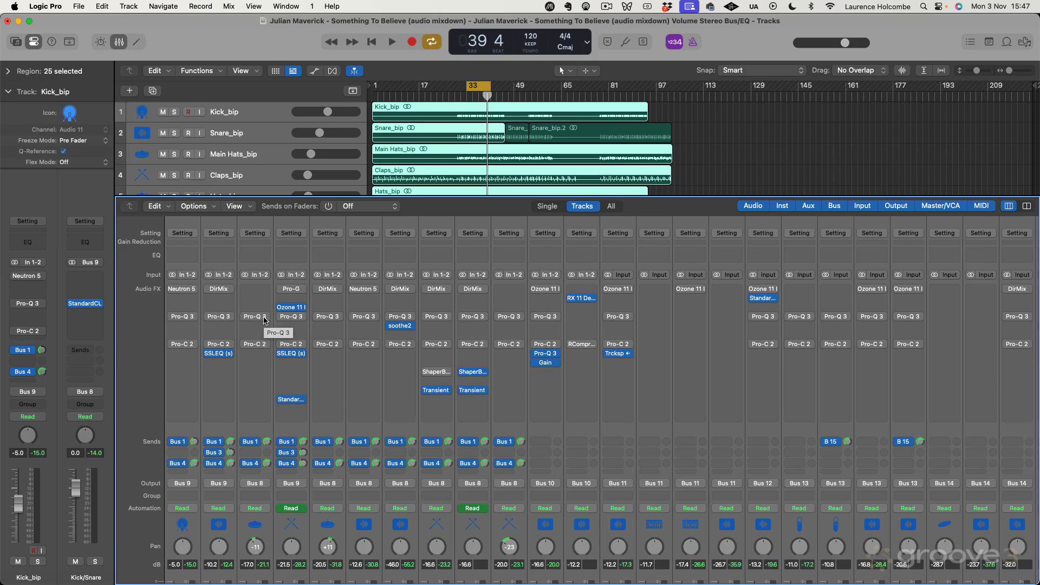
# - Play the looped section and compare the first-slot plug-ins on and off, re-enabling them, Pro-Q 3 and Pro-C 2 on the selected channels
pyautogui.press('space')
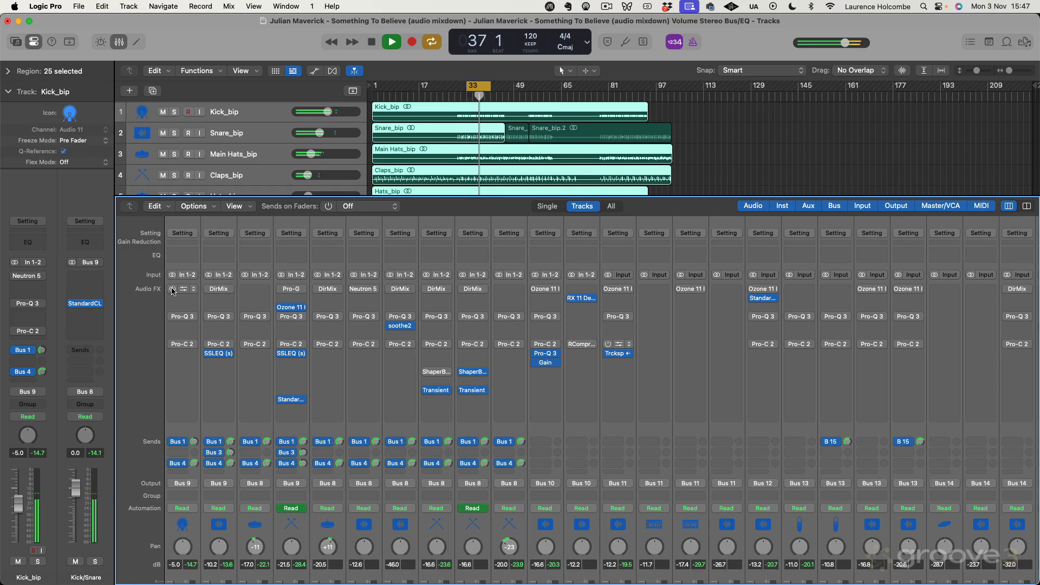
pyautogui.keyDown('alt'); pyautogui.click(172, 290); pyautogui.keyUp('alt')
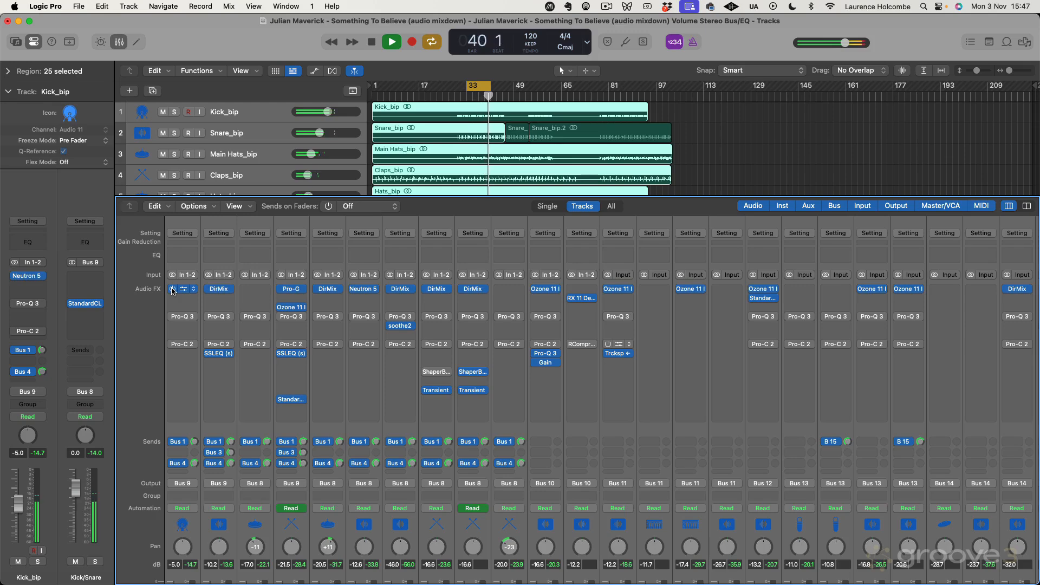
pyautogui.keyDown('alt'); pyautogui.click(173, 290); pyautogui.keyUp('alt')
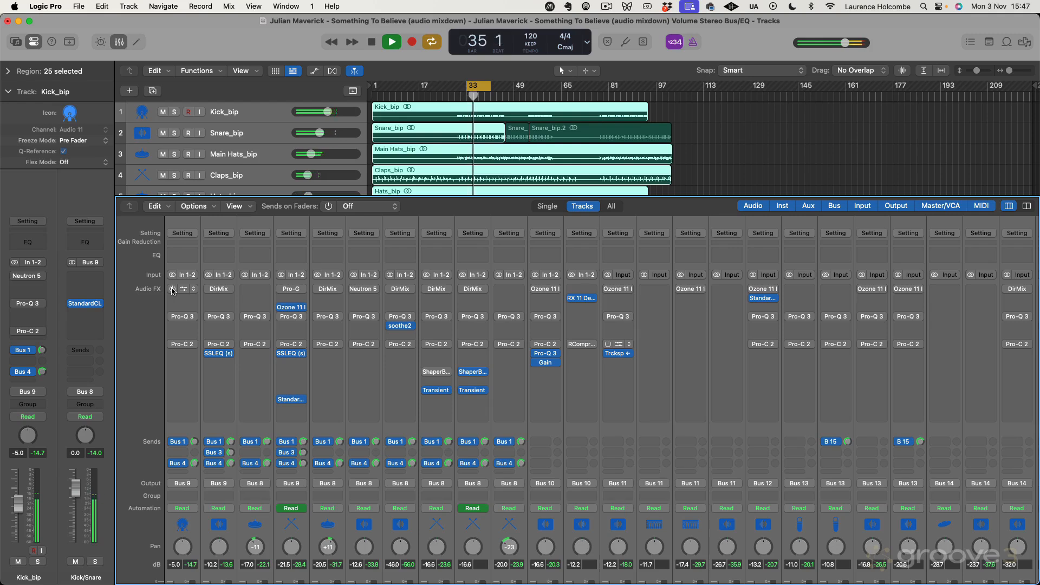
pyautogui.keyDown('alt'); pyautogui.click(172, 290); pyautogui.keyUp('alt')
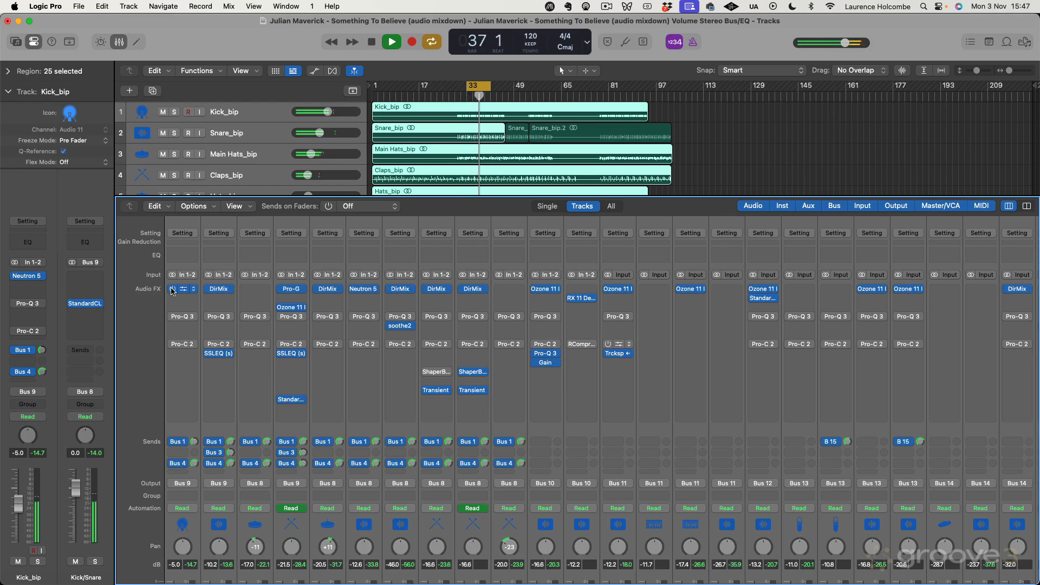
pyautogui.keyDown('alt'); pyautogui.click(172, 318); pyautogui.keyUp('alt')
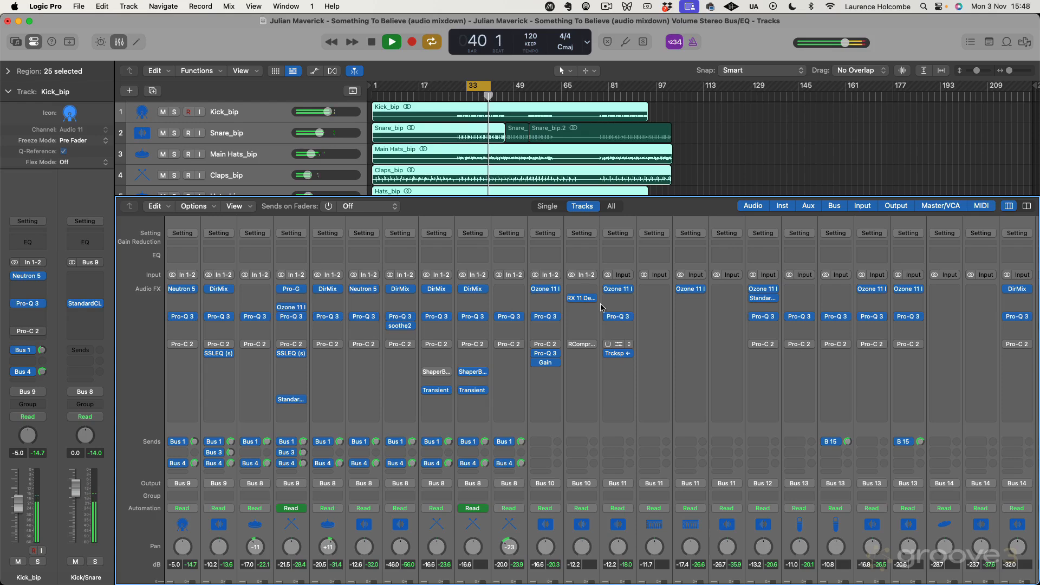
pyautogui.keyDown('alt'); pyautogui.click(172, 345); pyautogui.keyUp('alt')
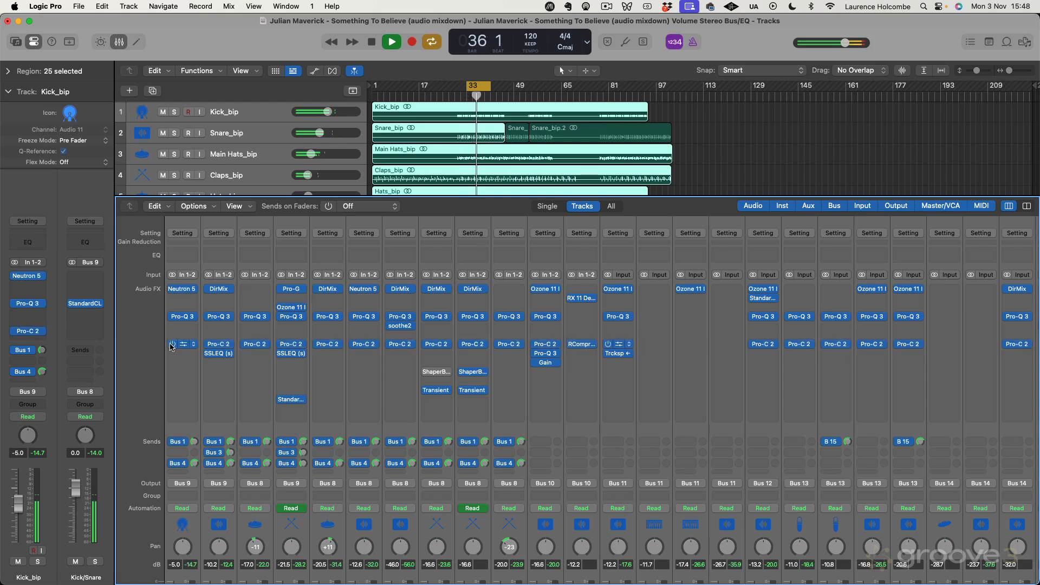
# - Compare the playing mix with the Pro-C 2 row toggled, then with all three plug-in rows bypassed and re-enabled on the selected channels
pyautogui.keyDown('alt'); pyautogui.click(172, 344); pyautogui.keyUp('alt')
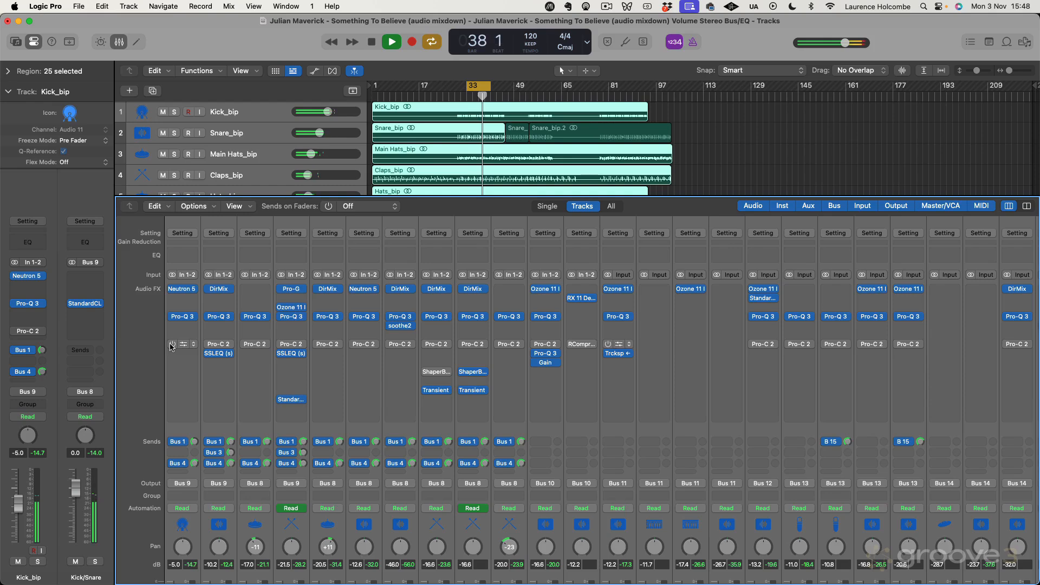
pyautogui.keyDown('alt'); pyautogui.click(172, 345); pyautogui.keyUp('alt')
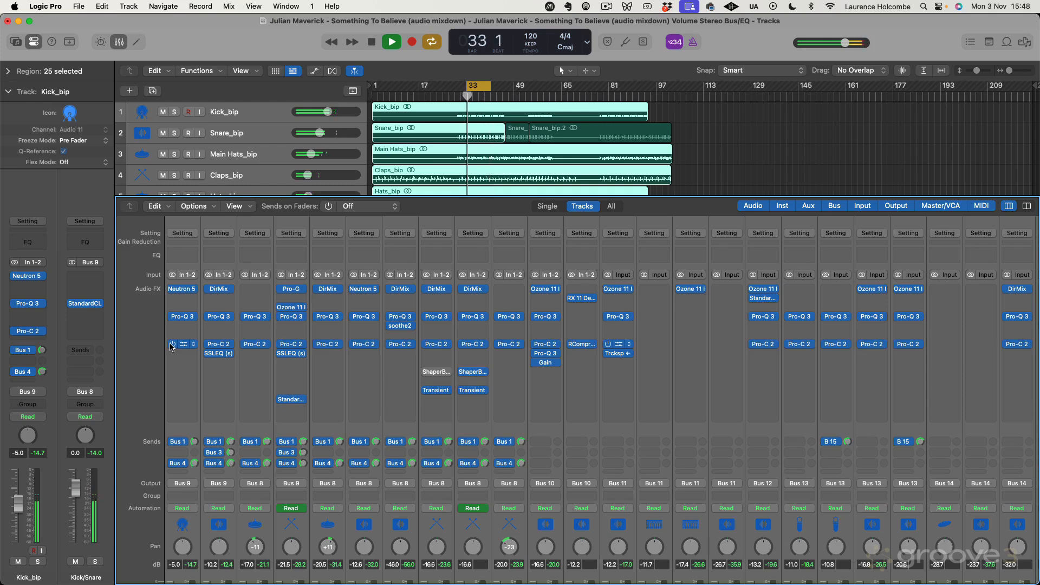
pyautogui.keyDown('alt'); pyautogui.click(171, 345); pyautogui.keyUp('alt')
pyautogui.keyDown('alt'); pyautogui.click(171, 317); pyautogui.keyUp('alt')
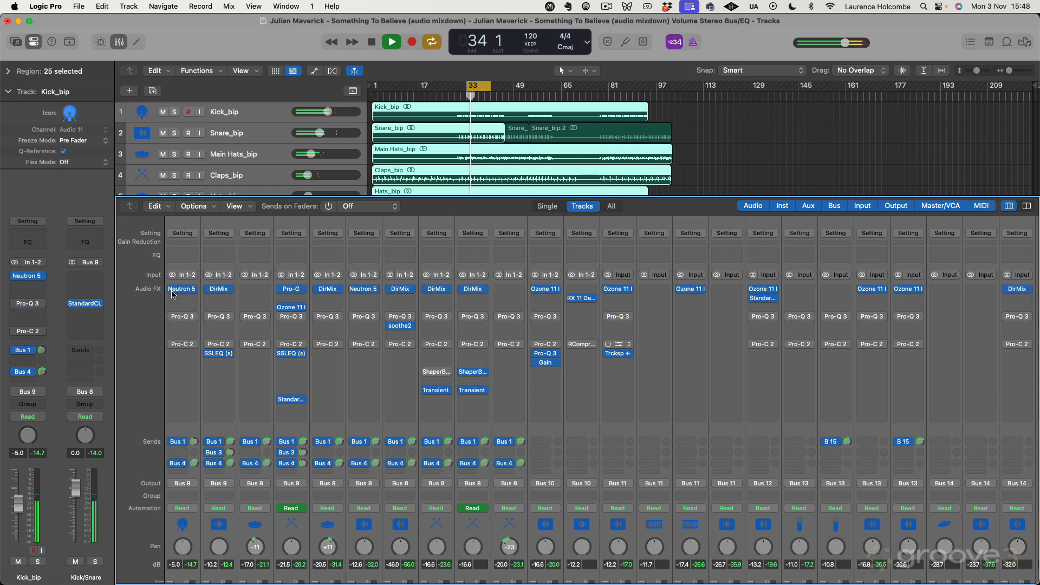
pyautogui.keyDown('alt'); pyautogui.click(172, 290); pyautogui.keyUp('alt')
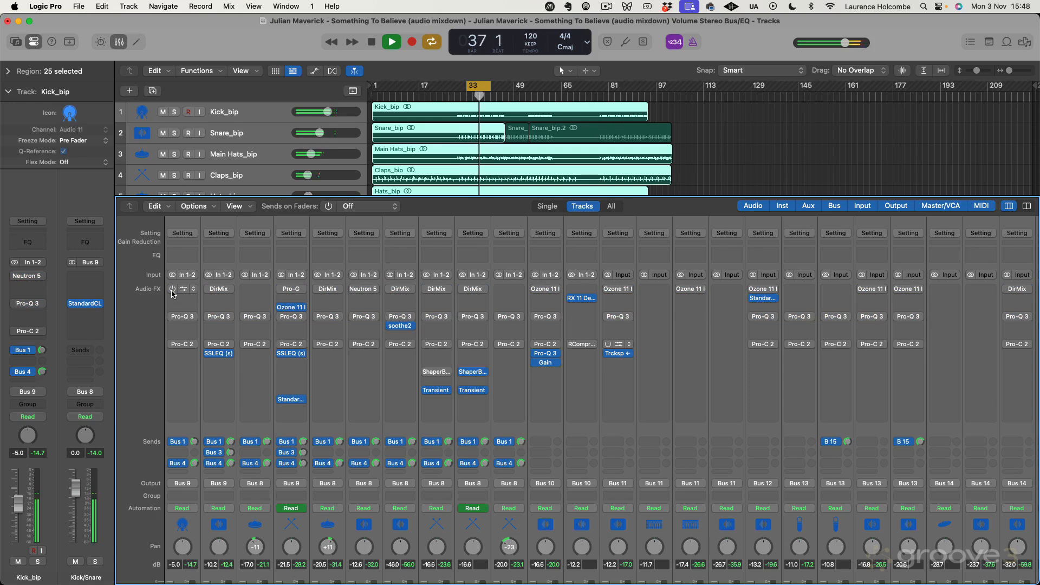
pyautogui.keyDown('alt'); pyautogui.click(172, 290); pyautogui.keyUp('alt')
pyautogui.keyDown('alt'); pyautogui.click(172, 316); pyautogui.keyUp('alt')
pyautogui.keyDown('alt'); pyautogui.click(171, 344); pyautogui.keyUp('alt')
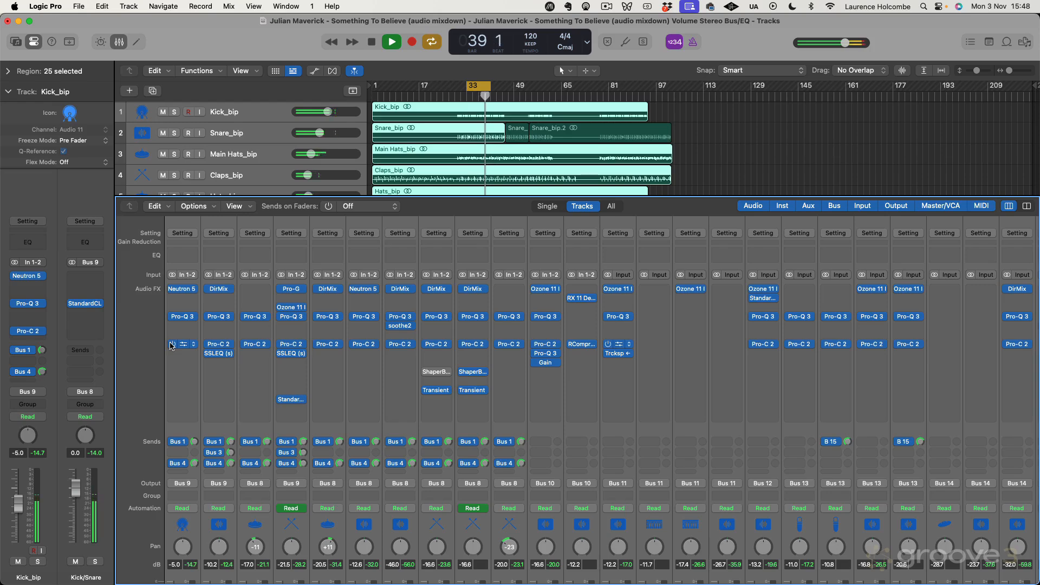
# - Solo the Altiverb channel, select it and restart playback to hear its reverb alone
pyautogui.hscroll(10, 545, 422)
pyautogui.scroll(-5, 623, 426)
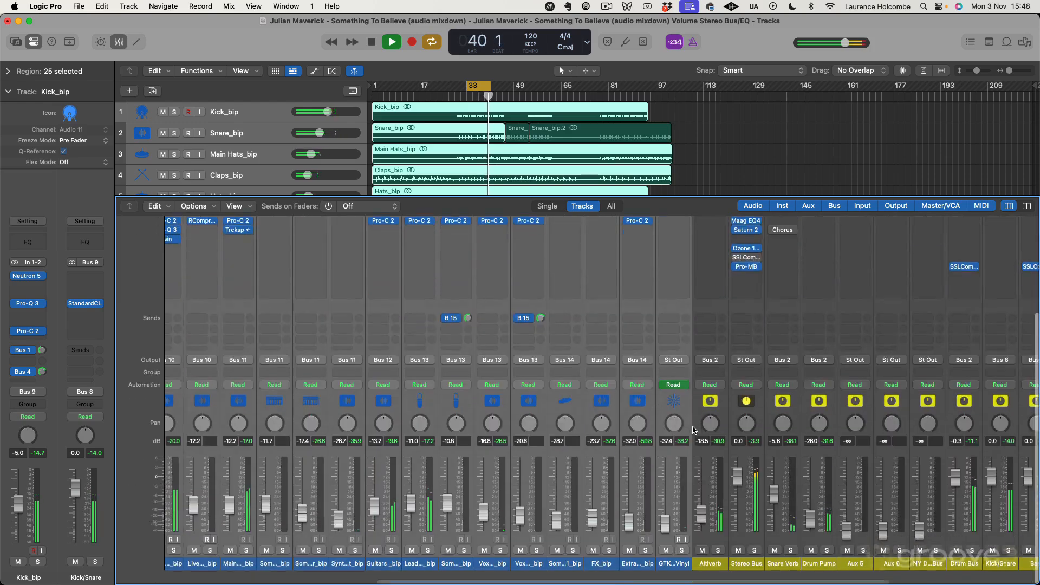
pyautogui.click(542, 564)
pyautogui.press('space')
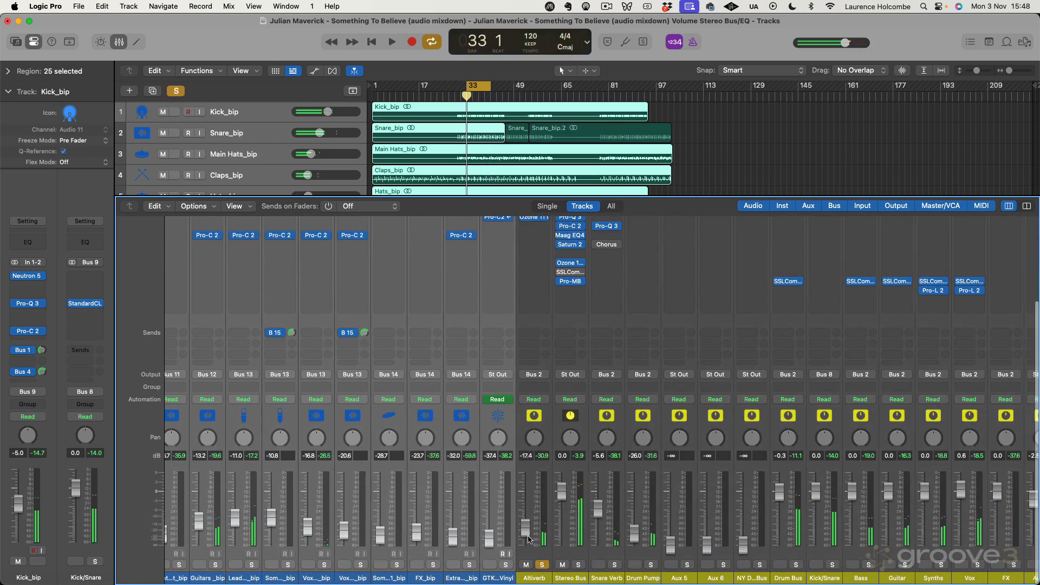
pyautogui.click(540, 555)
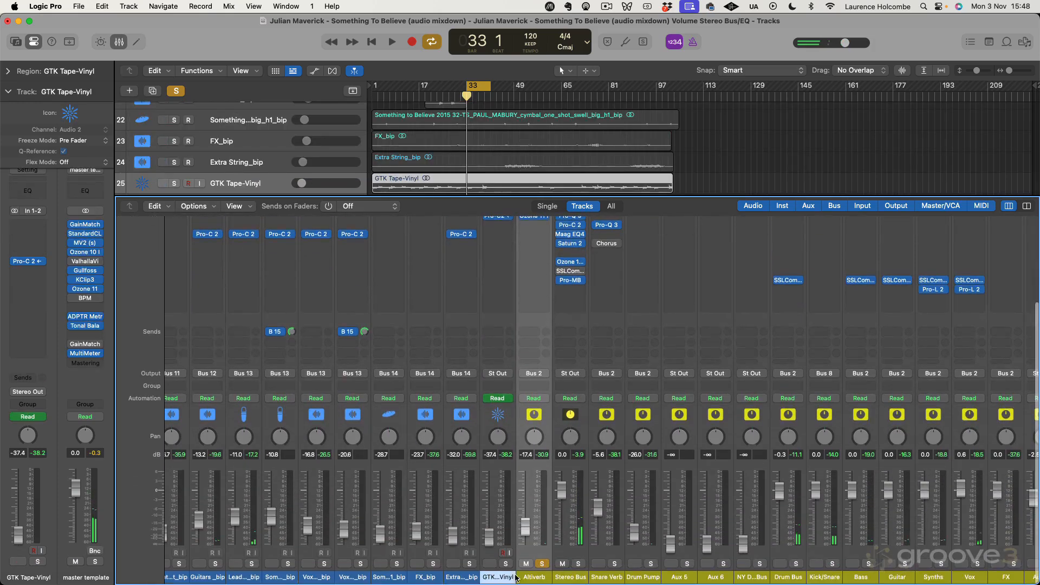
pyautogui.press('space')
# - Solo the Snare Verb and Aux 15 channels as well while the song plays
pyautogui.click(615, 564)
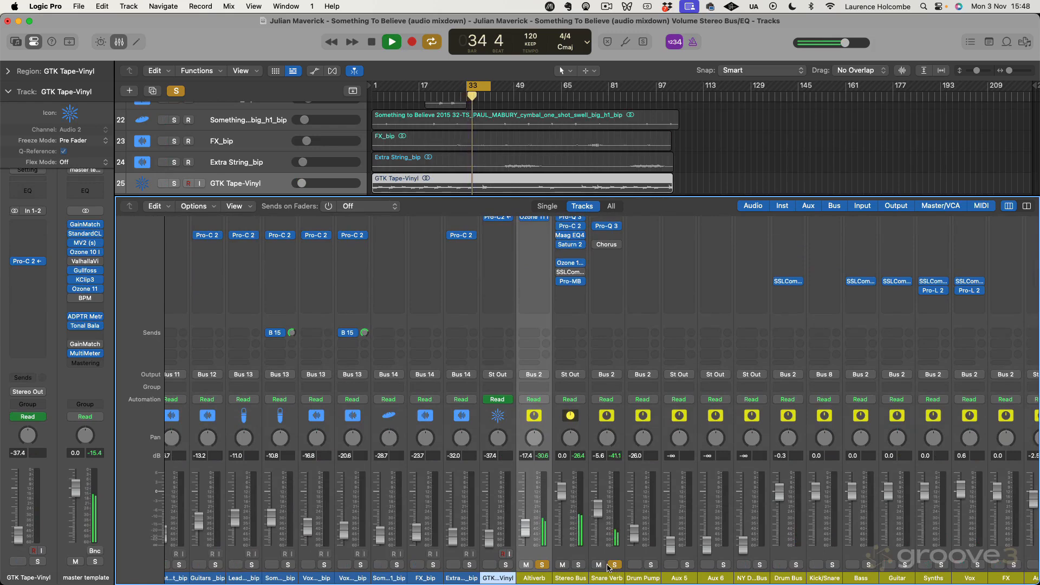
pyautogui.scroll(3, 609, 568)
pyautogui.hscroll(5, 609, 567)
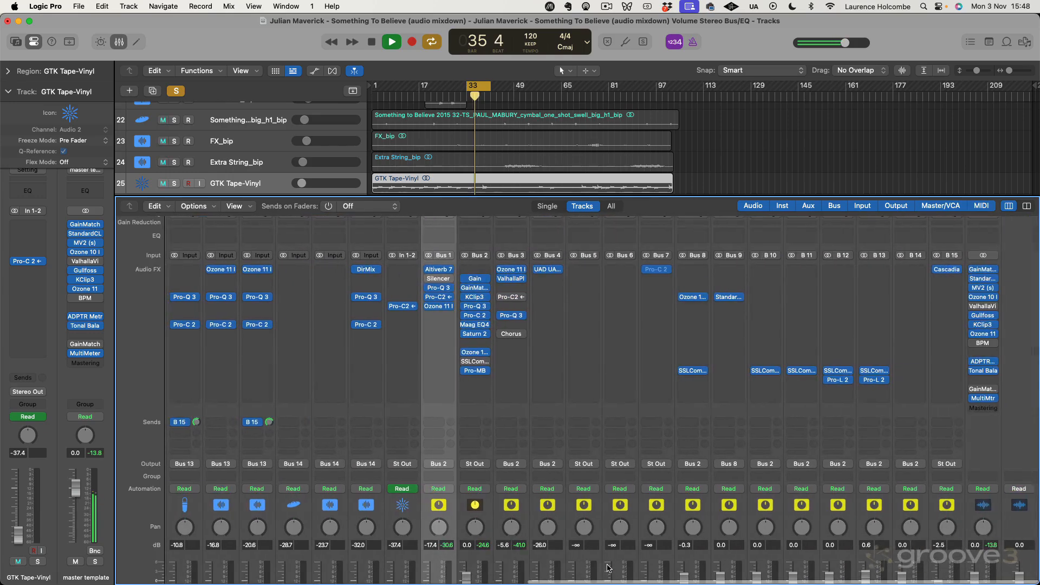
pyautogui.scroll(-3, 609, 567)
pyautogui.hscroll(-1, 609, 568)
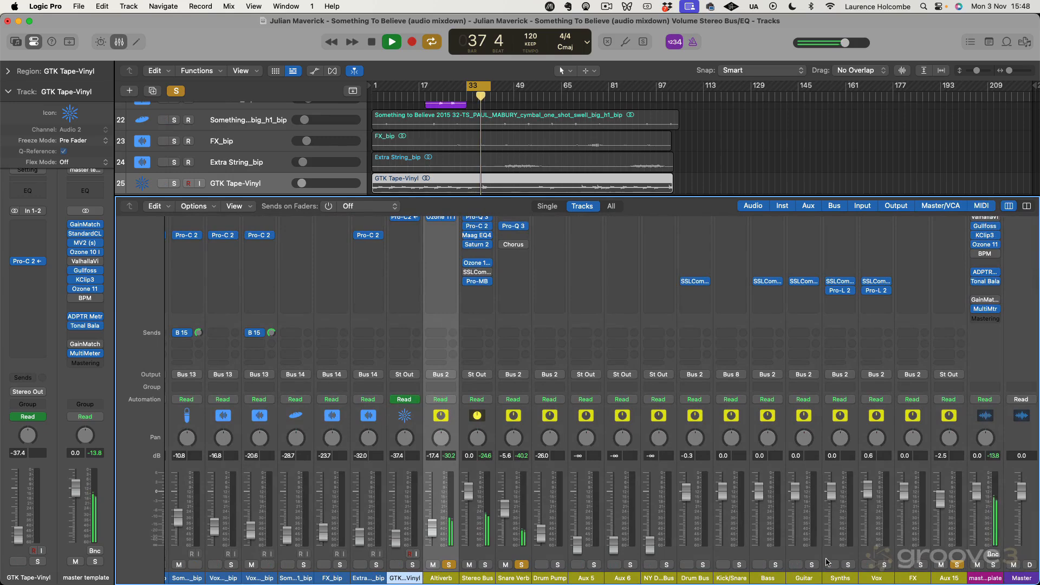
# - Play the song from around bar 55 and inspect the Cascadia delay on Aux 15, closing the plug-in
pyautogui.press('x')
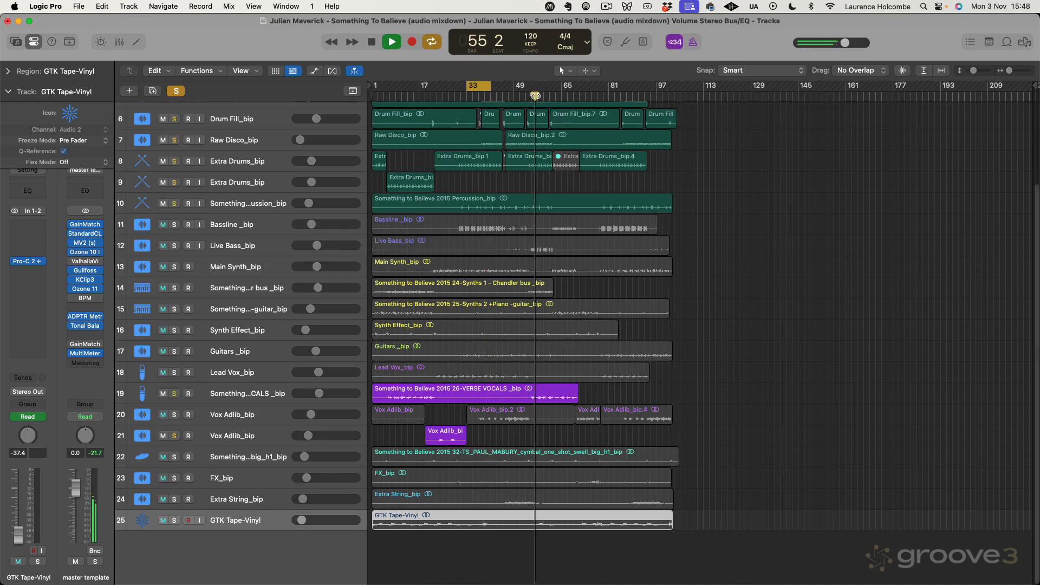
pyautogui.press('x')
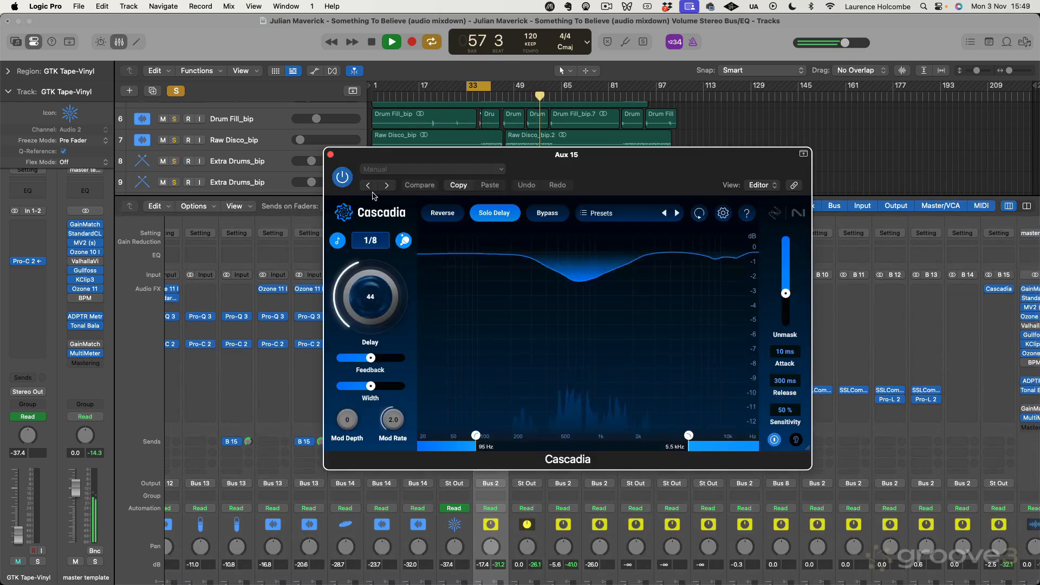
pyautogui.click(330, 155)
pyautogui.scroll(-5, 665, 375)
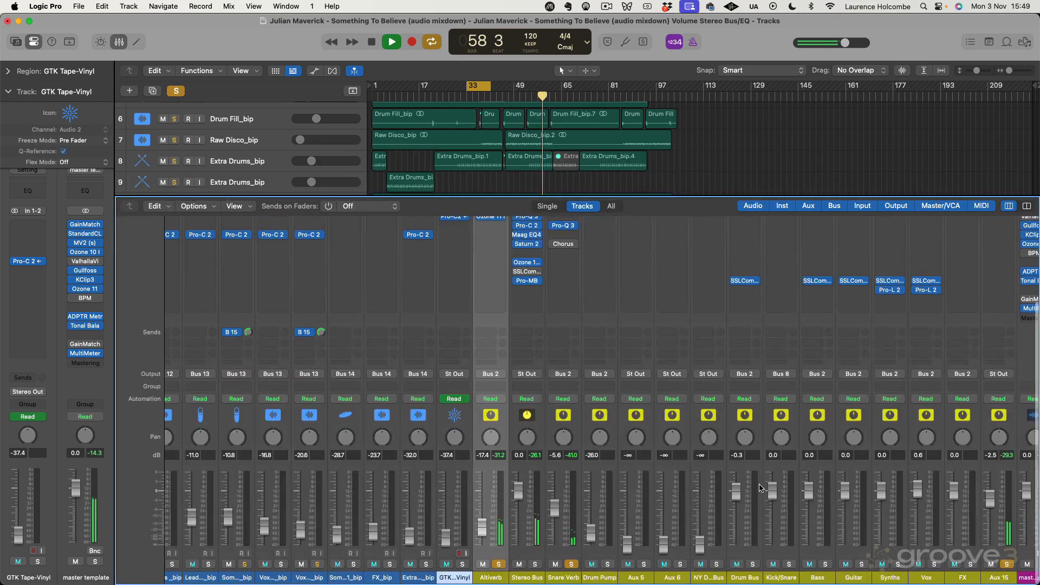
# - Stop playback and clear the solos on the Aux 15, Snare Verb and Altiverb channels
pyautogui.press('space')
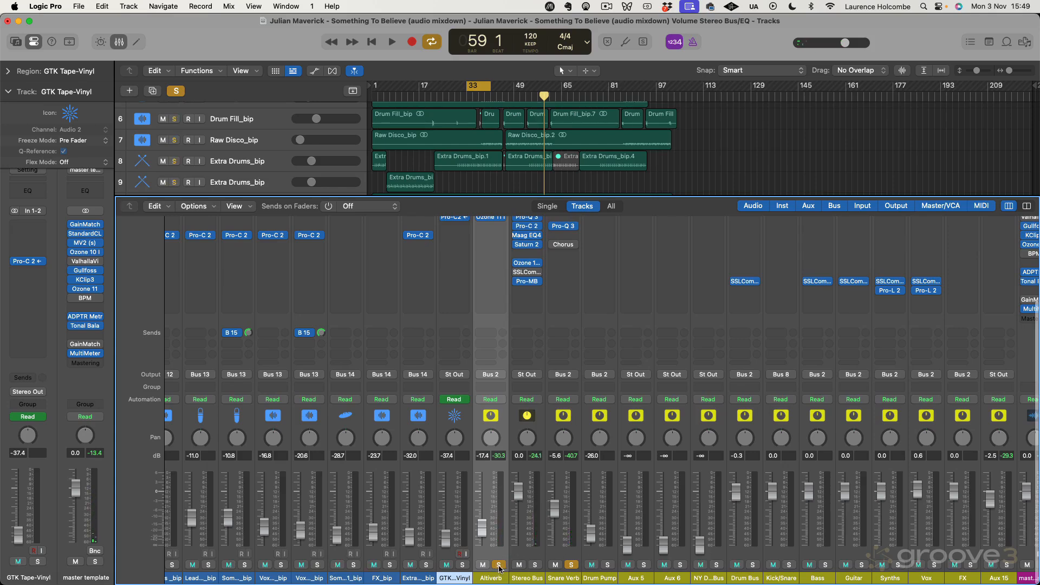
pyautogui.click(571, 565)
pyautogui.click(500, 565)
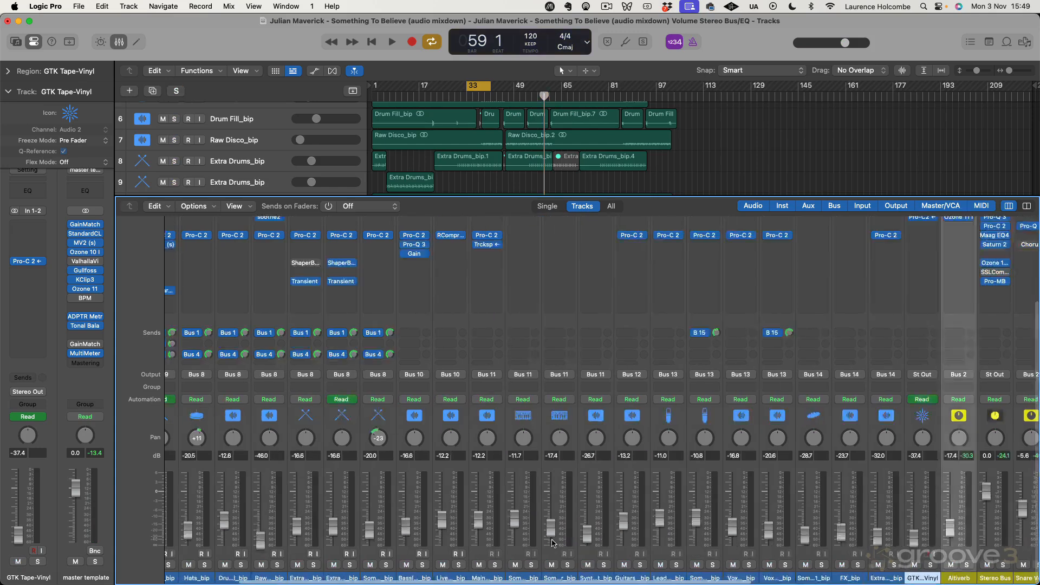
# - Bypass Neutron 5, Pro-Q 3 and Pro-C 2 on the Kick_bip channel
pyautogui.hscroll(-15, 222, 336)
pyautogui.scroll(5, 223, 336)
pyautogui.click(172, 288)
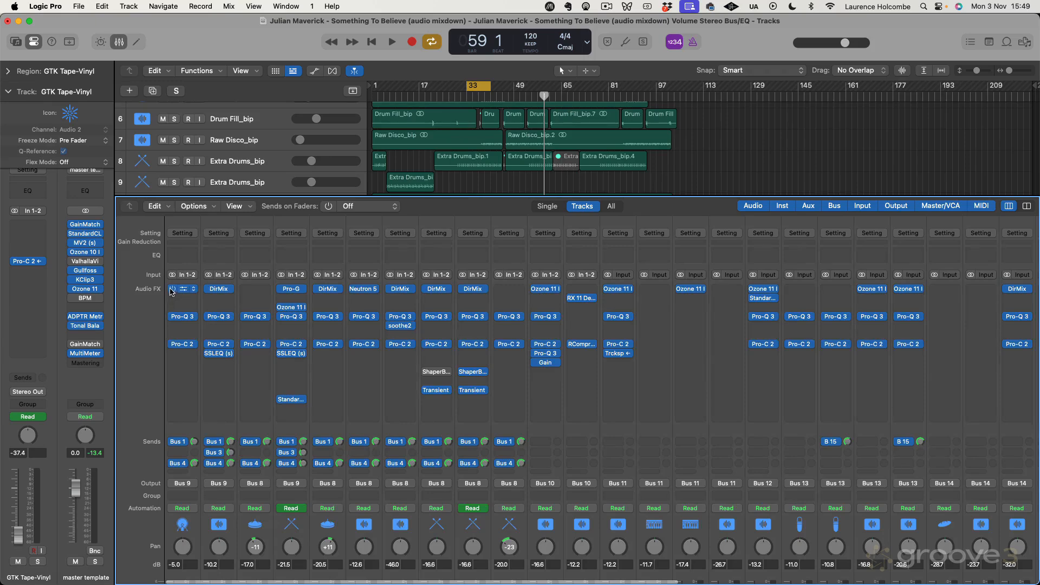
pyautogui.click(173, 317)
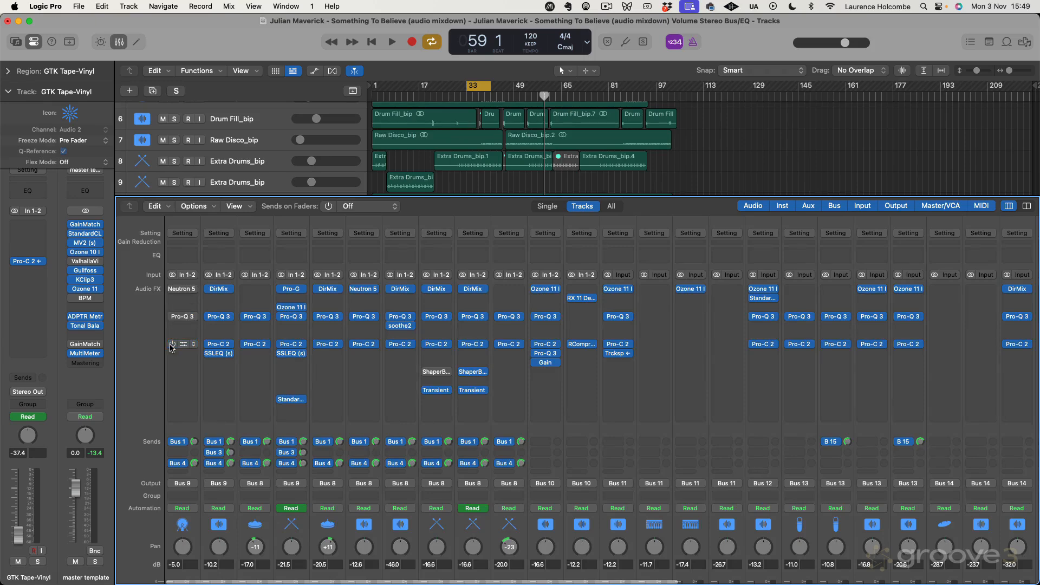
# - Raise the Altiverb and Snare Verb faders together to -11.6 dB and 0.0 dB, and play the looped section
pyautogui.scroll(-5, 228, 349)
pyautogui.hscroll(3, 228, 350)
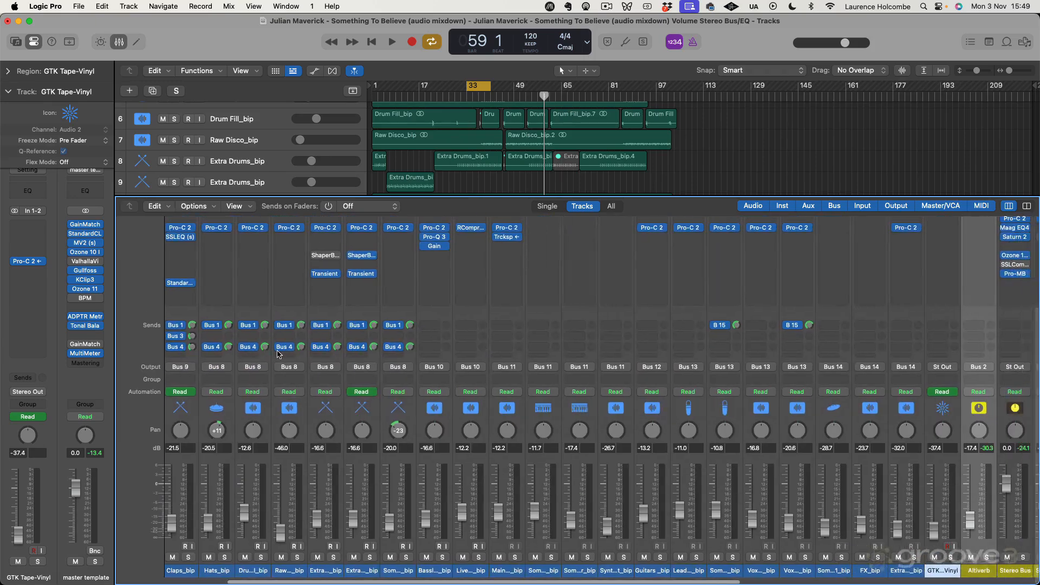
pyautogui.hscroll(11, 278, 354)
pyautogui.scroll(1, 278, 354)
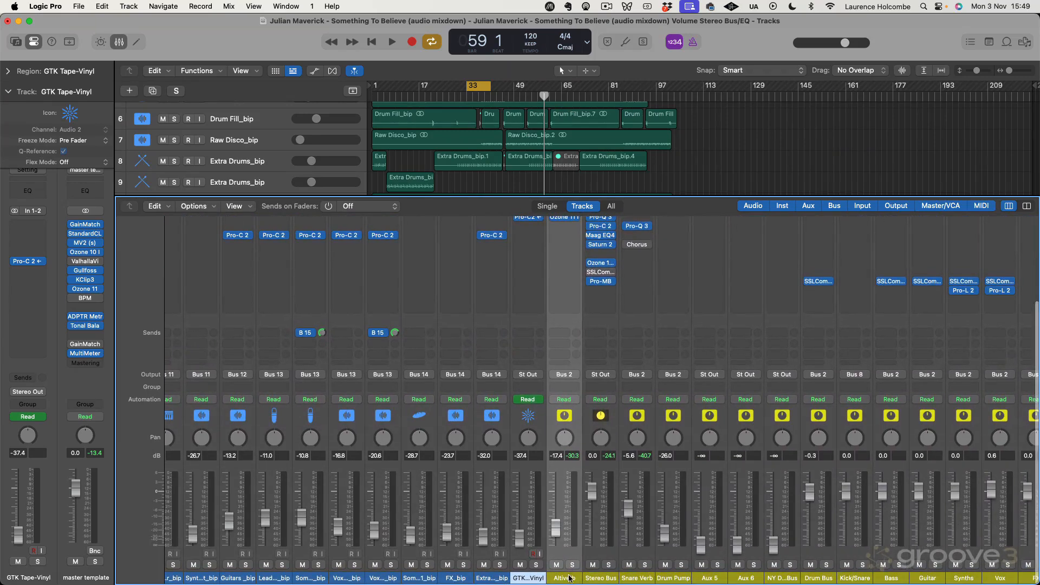
pyautogui.keyDown('shift'); pyautogui.click(640, 579); pyautogui.keyUp('shift')
pyautogui.moveTo(628, 513); pyautogui.dragTo(627, 498)
pyautogui.press('space')
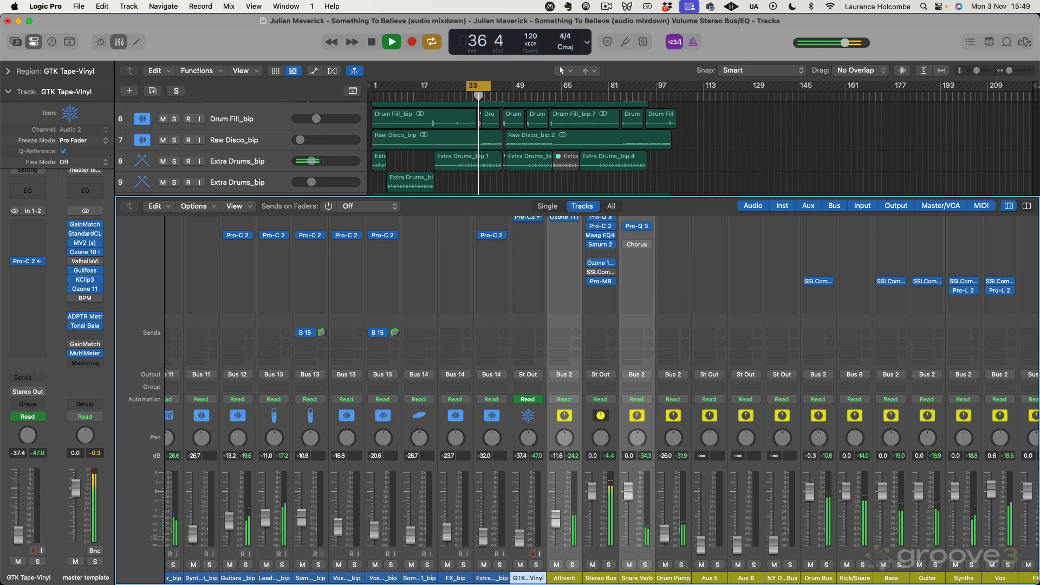
# - Add the track channels from Kick_bip through GTK Tape-Vinyl to the Altiverb and Snare Verb selection
pyautogui.scroll(5, 626, 495)
pyautogui.hscroll(-10, 627, 495)
pyautogui.scroll(-10, 626, 491)
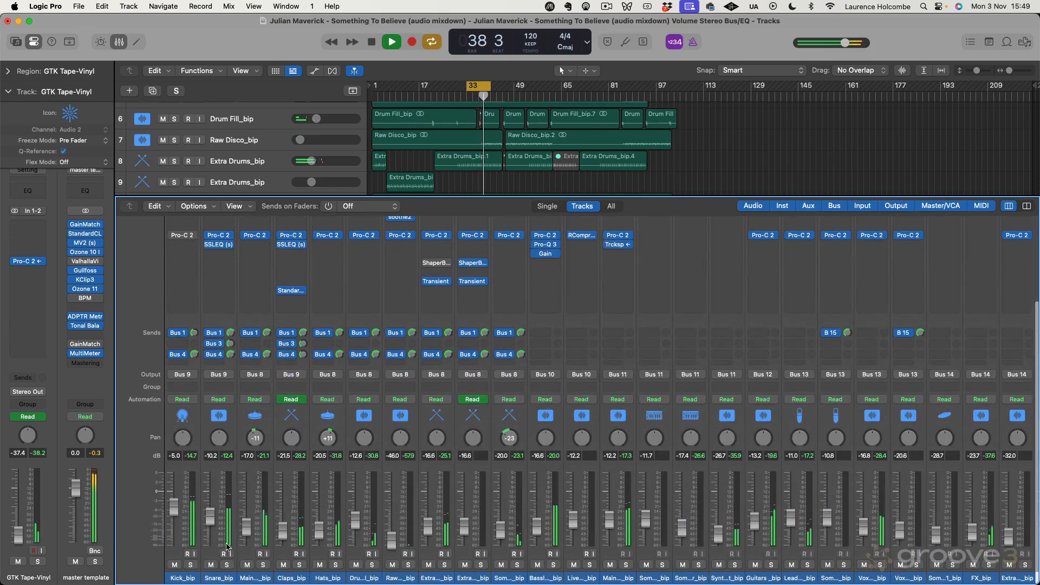
pyautogui.keyDown('shift'); pyautogui.click(184, 577); pyautogui.keyUp('shift')
pyautogui.hscroll(10, 187, 576)
pyautogui.hscroll(-10, 610, 570)
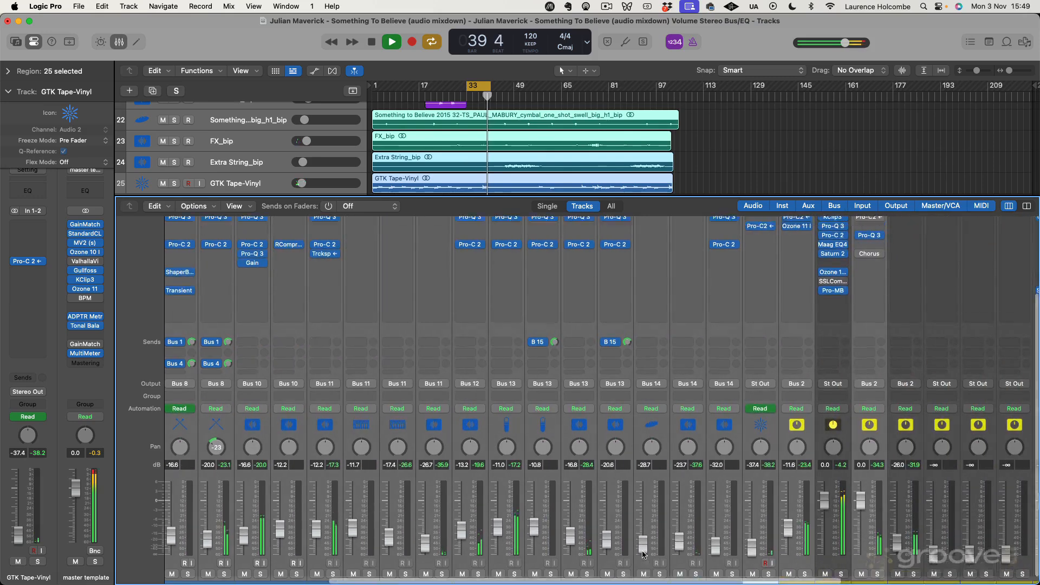
# - Switch the first-slot plug-ins, Pro-Q 3 and the Pro-C 2 compressor row back on across the selected channels during looped playback
pyautogui.scroll(5, 433, 433)
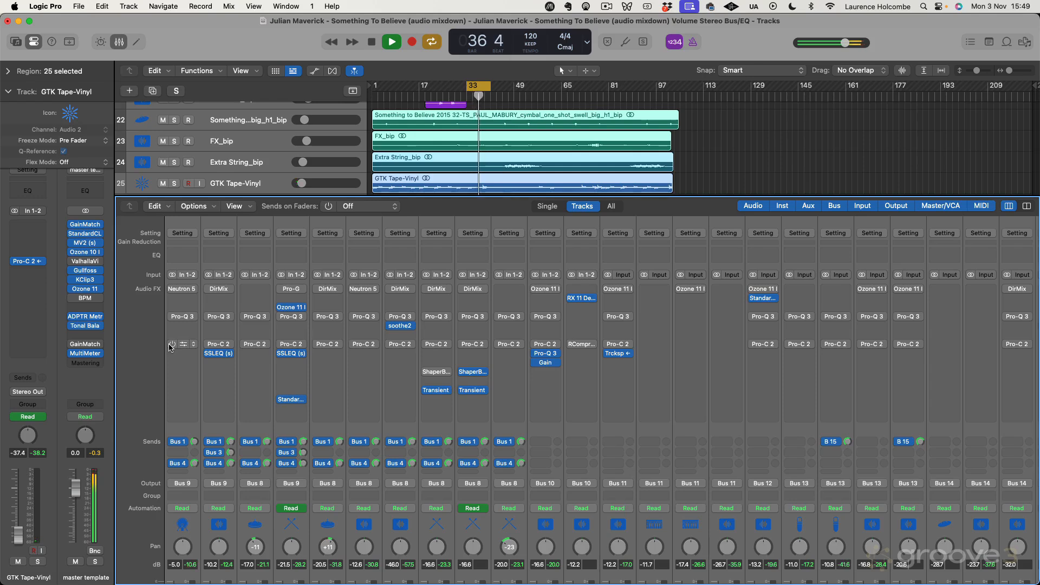
pyautogui.scroll(-5, 664, 504)
pyautogui.hscroll(15, 664, 504)
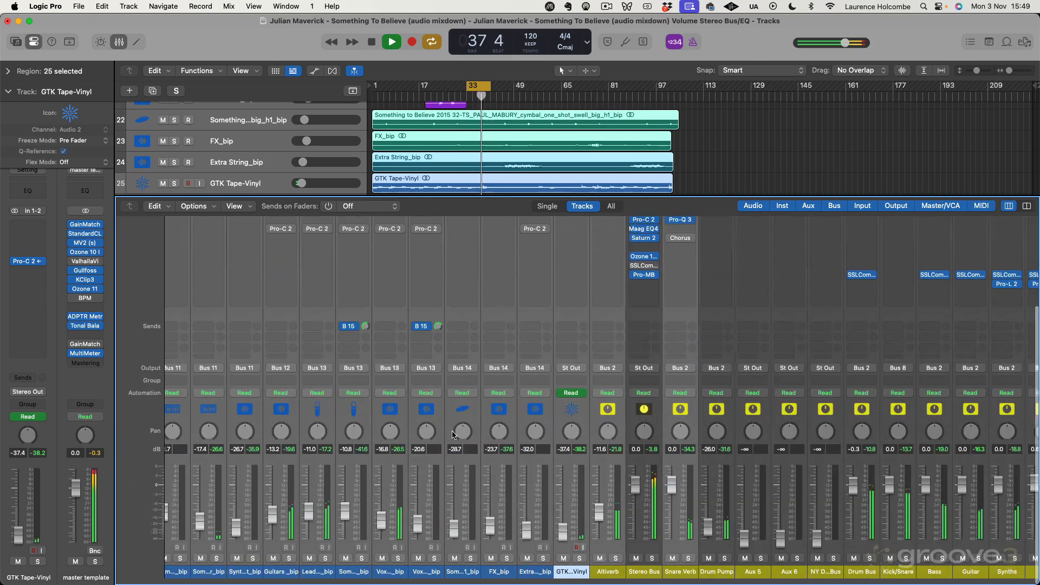
pyautogui.scroll(5, 665, 503)
pyautogui.hscroll(-12, 665, 503)
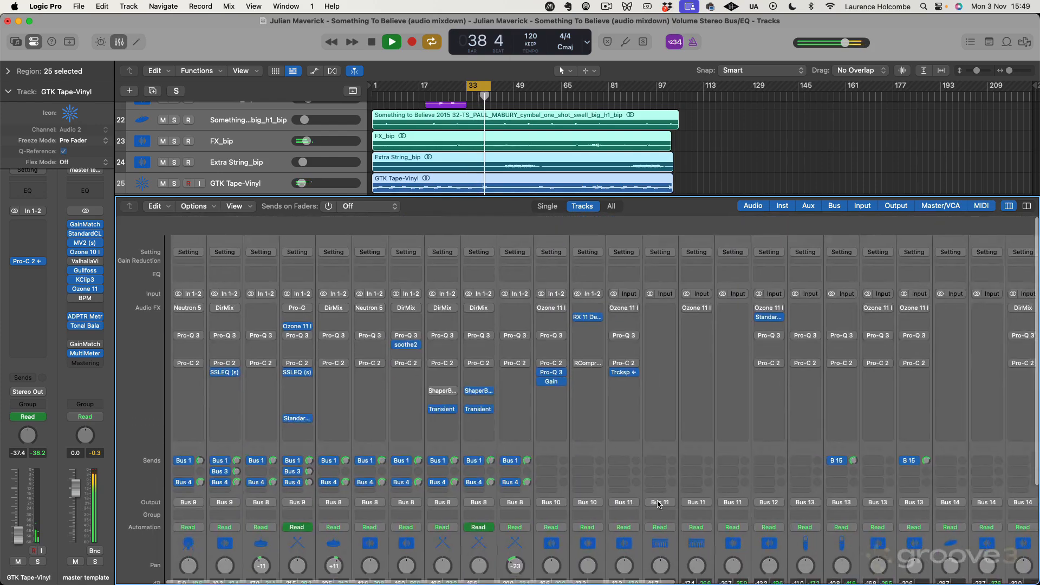
pyautogui.click(172, 289)
pyautogui.click(172, 316)
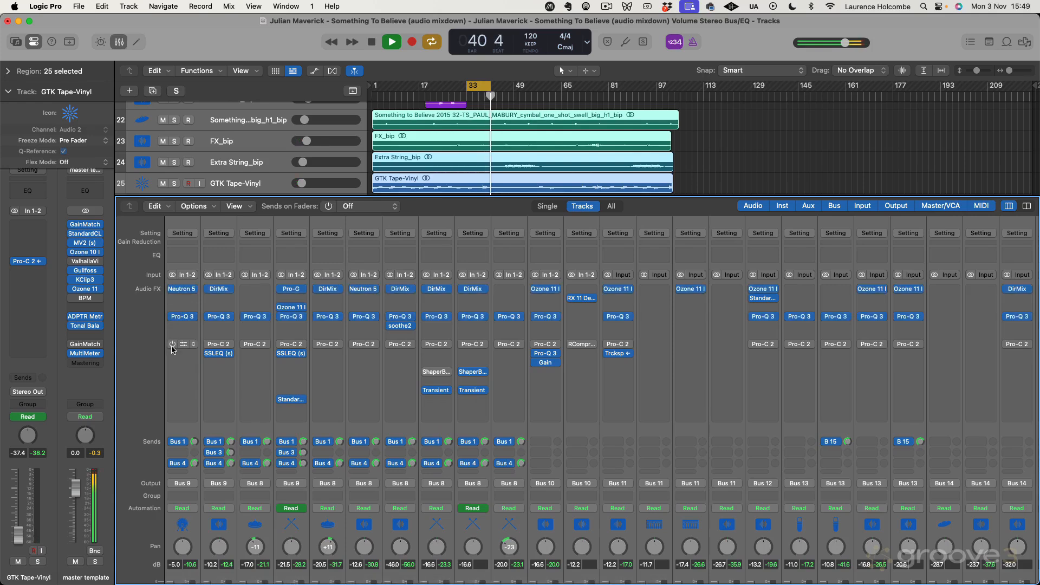
pyautogui.click(172, 344)
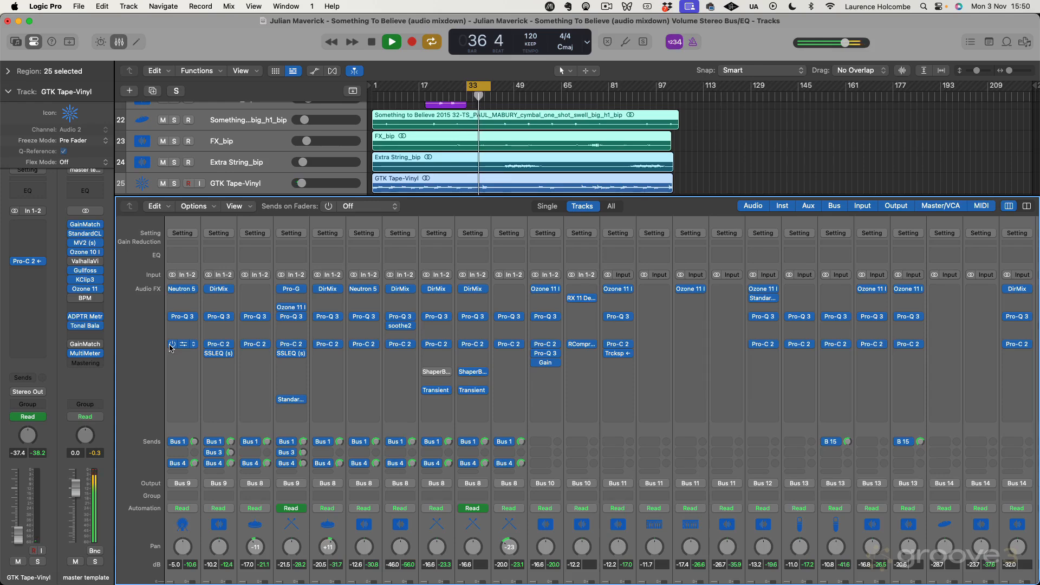
# - Bypass the compressor row, Pro-Q 3 and the first-slot plug-ins across all selected channels while the loop plays
pyautogui.keyDown('alt'); pyautogui.click(172, 344); pyautogui.keyUp('alt')
pyautogui.keyDown('alt'); pyautogui.click(172, 316); pyautogui.keyUp('alt')
pyautogui.keyDown('alt'); pyautogui.click(172, 289); pyautogui.keyUp('alt')
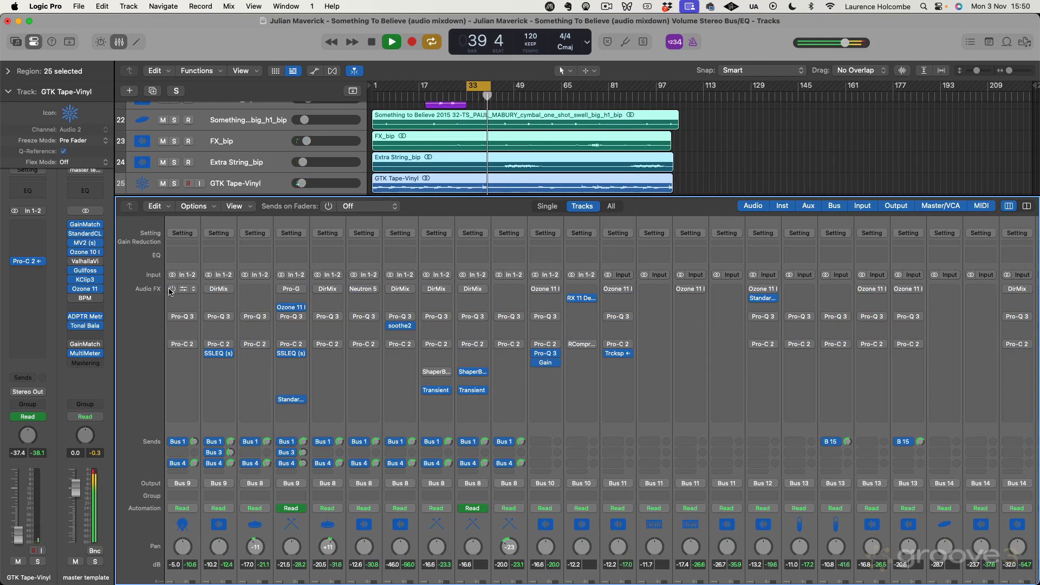
# - Stop playback and re-enable the first-slot, Pro-Q 3 and Pro-C 2 plug-in rows on the selected channels
pyautogui.press('space')
pyautogui.keyDown('alt'); pyautogui.click(172, 289); pyautogui.keyUp('alt')
pyautogui.keyDown('alt'); pyautogui.click(172, 316); pyautogui.keyUp('alt')
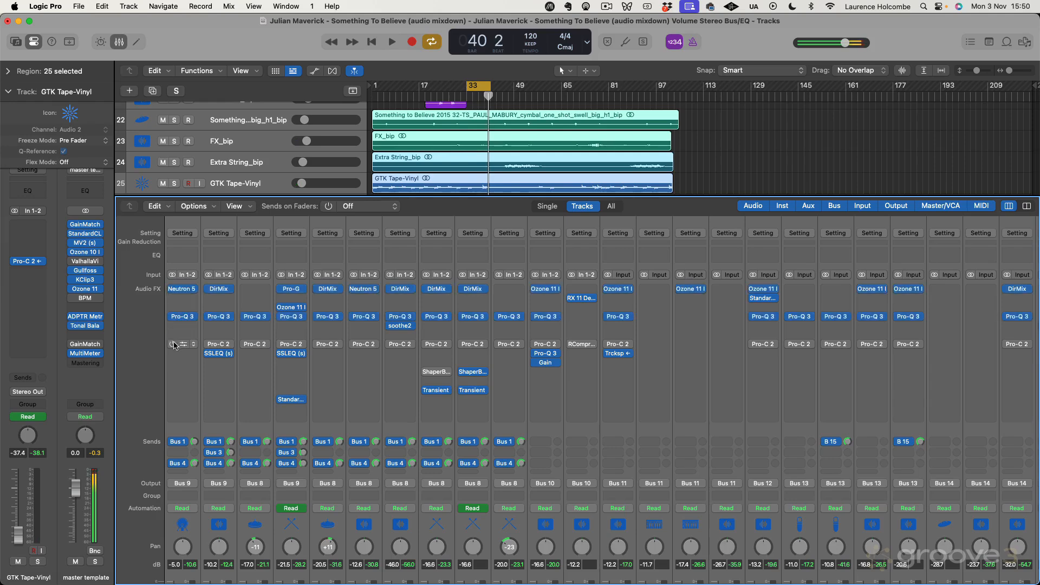
pyautogui.keyDown('alt'); pyautogui.click(173, 344); pyautogui.keyUp('alt')
# - Clear the region selection and select only the Live Bass_bip channel in the mixer
pyautogui.click(736, 144)
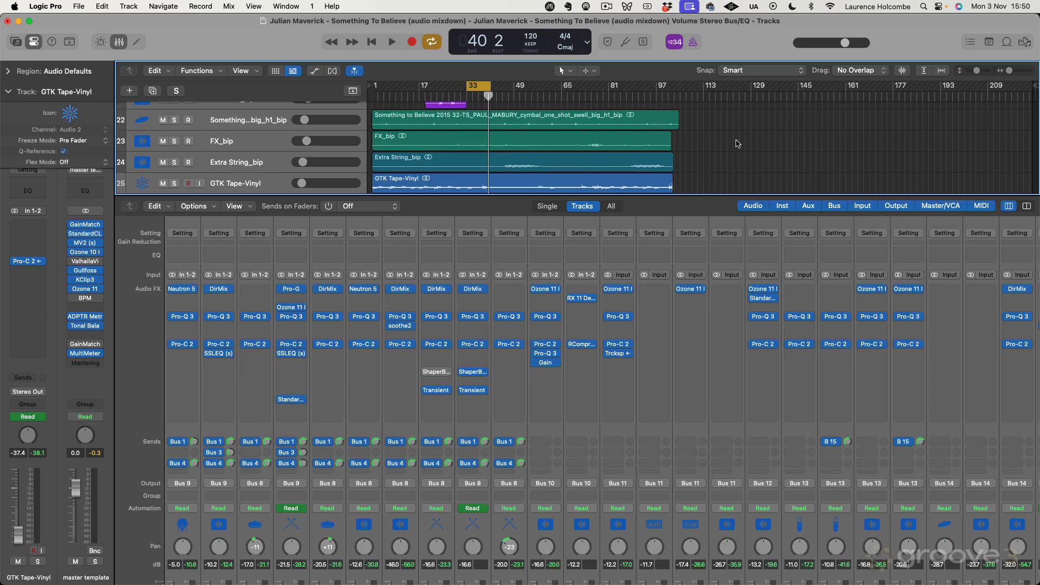
pyautogui.scroll(-5, 609, 524)
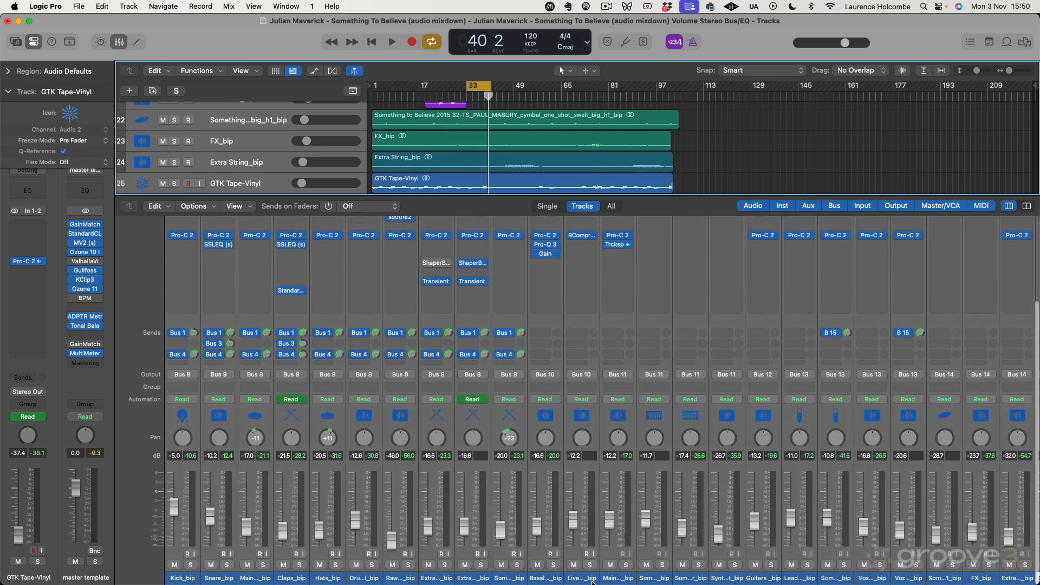
pyautogui.click(592, 579)
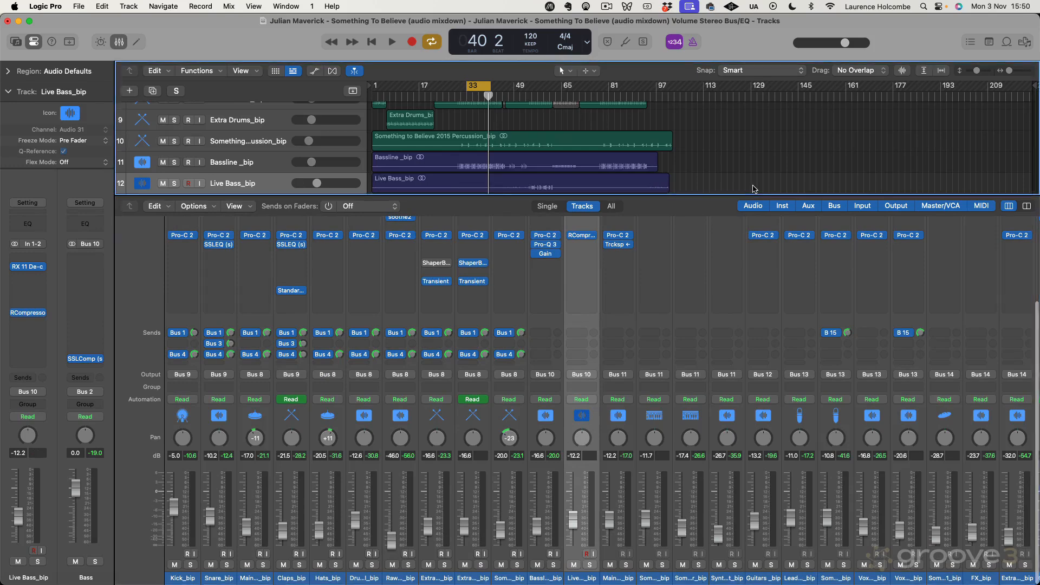